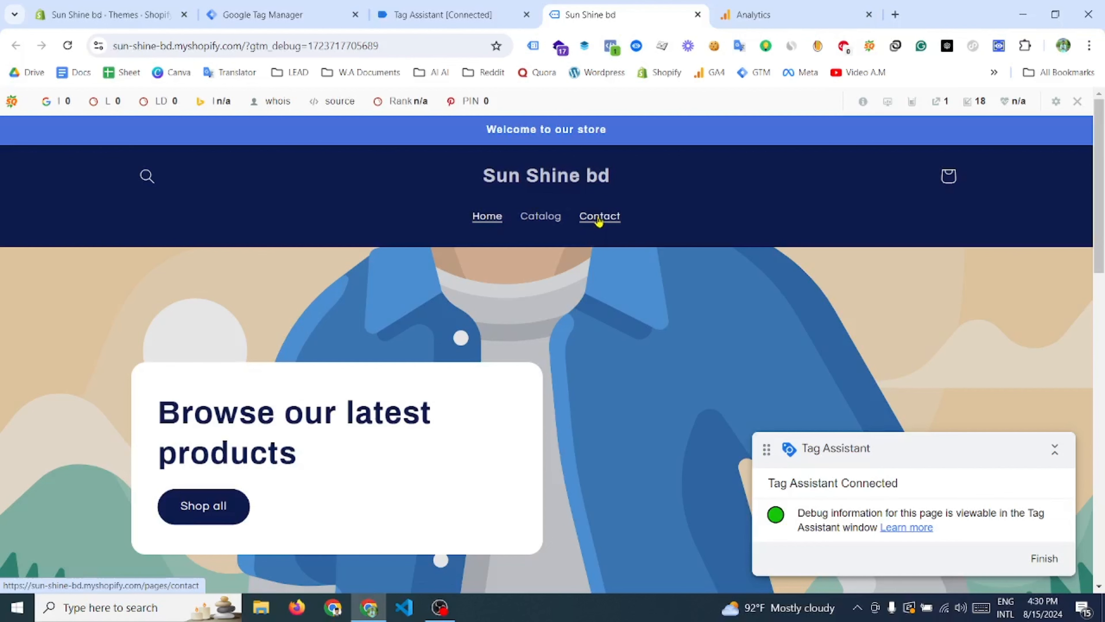
- Enable the Click Element, Click ID, Click Target, Click URL and Click Text built-in variables in Google Tag Manager
click(269, 14)
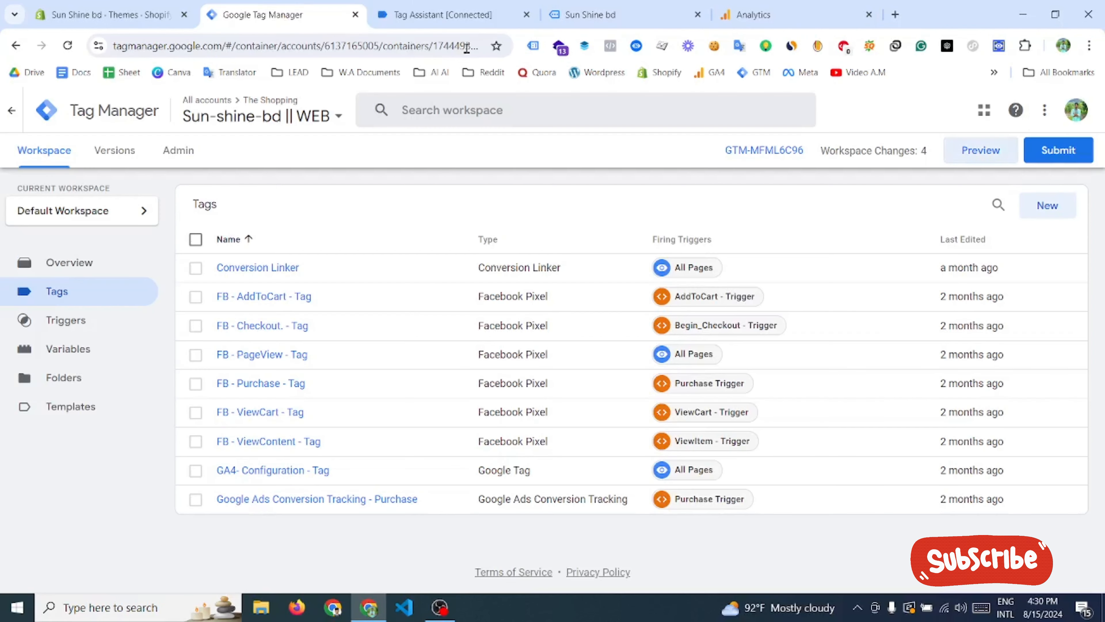
click(579, 16)
click(313, 15)
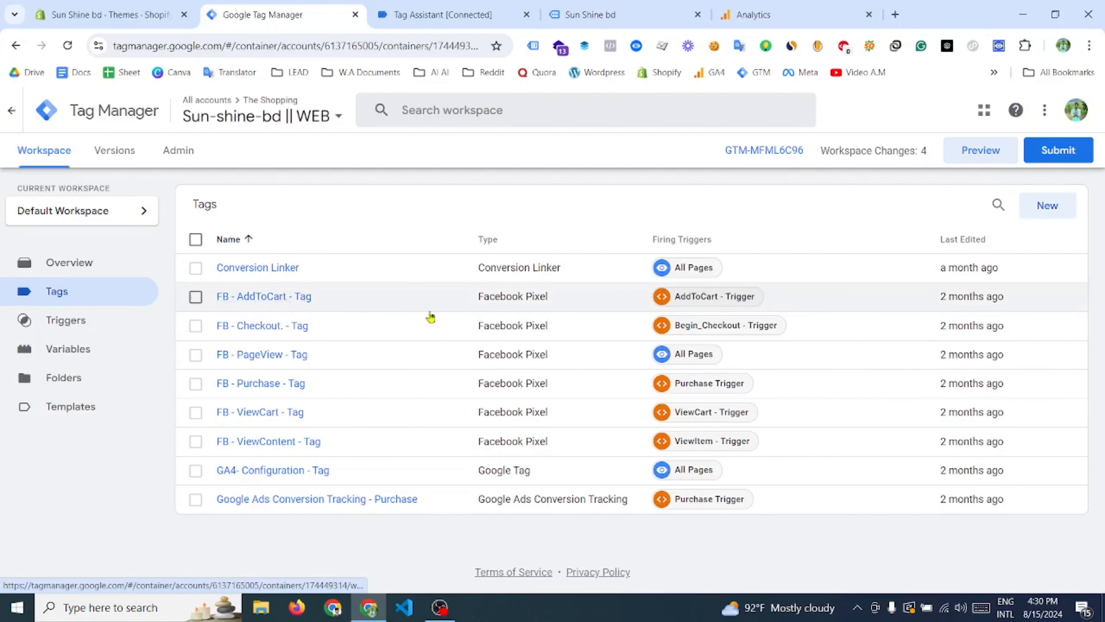
click(104, 351)
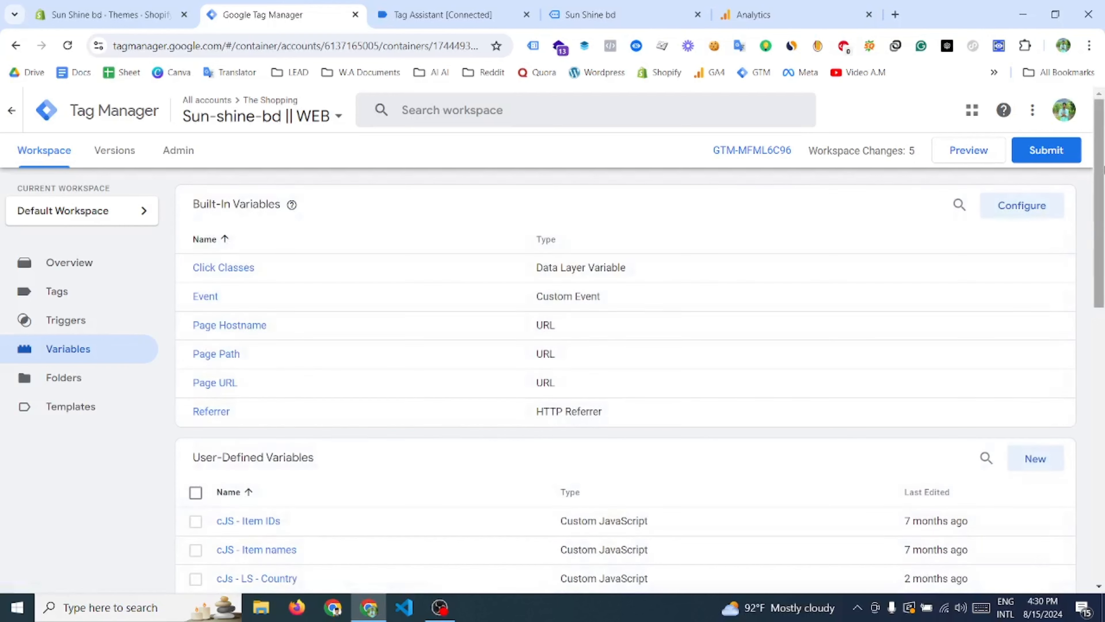
click(1018, 207)
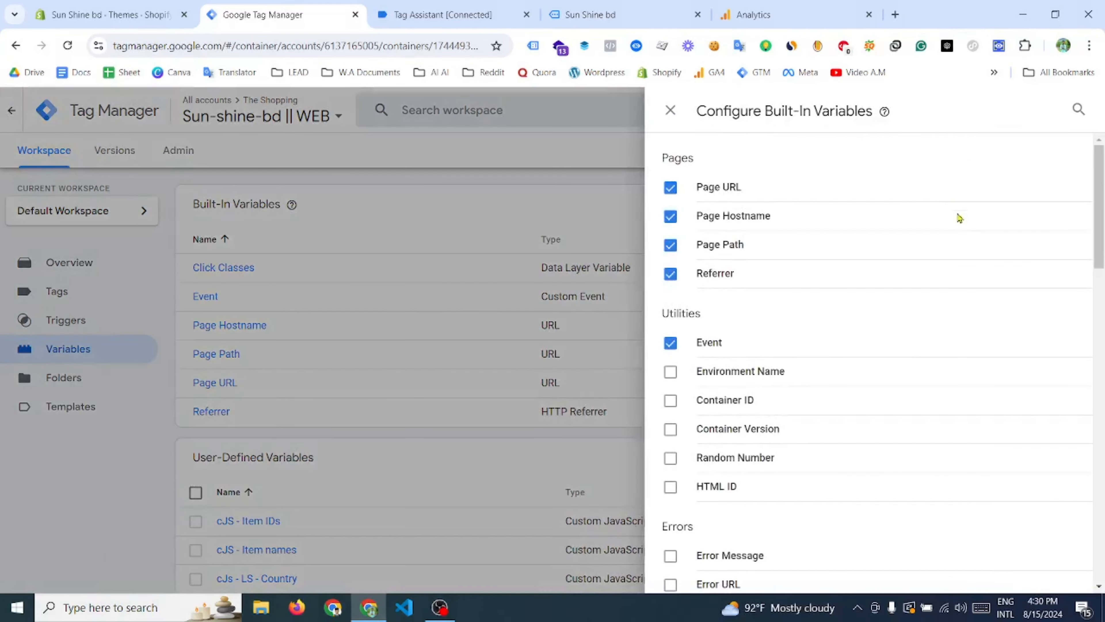
scroll(959, 286, down, 6)
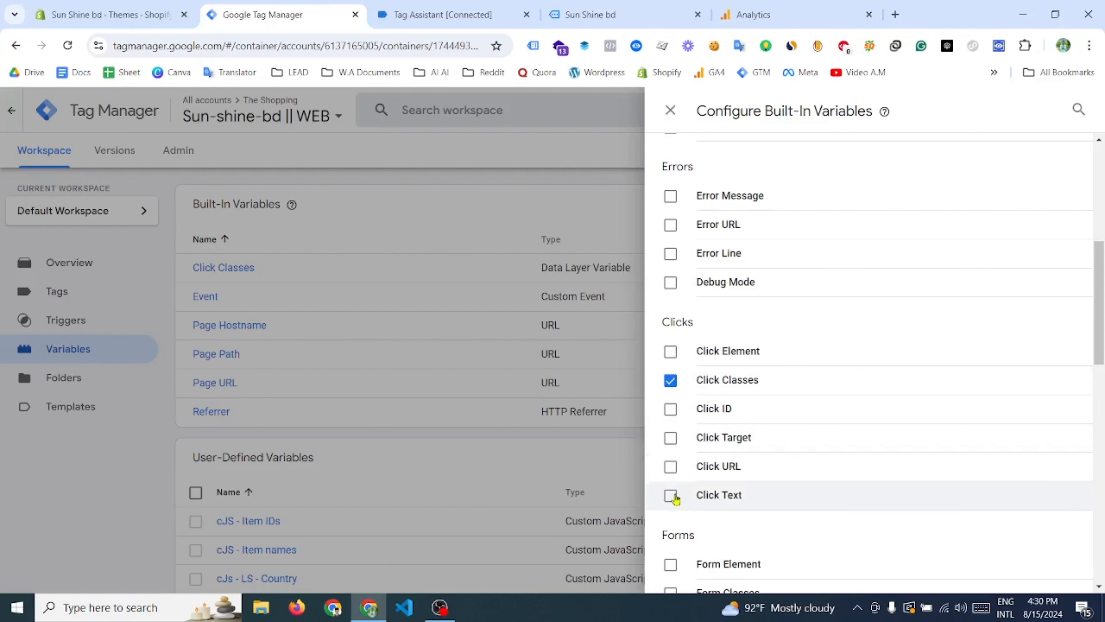
click(673, 353)
click(668, 409)
click(671, 437)
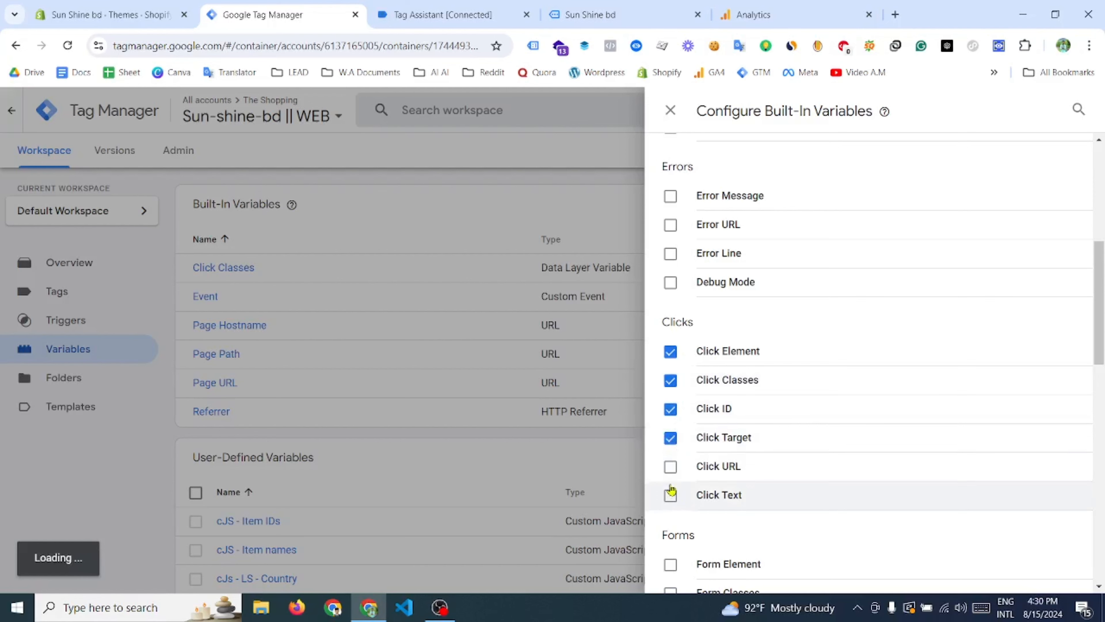
click(671, 467)
click(671, 495)
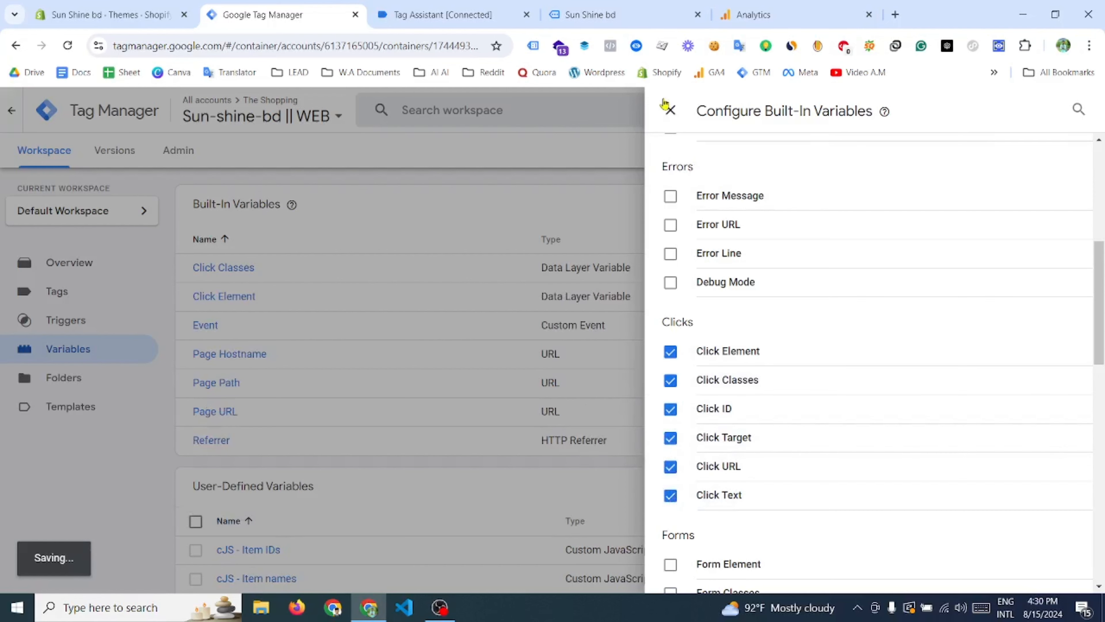
click(666, 109)
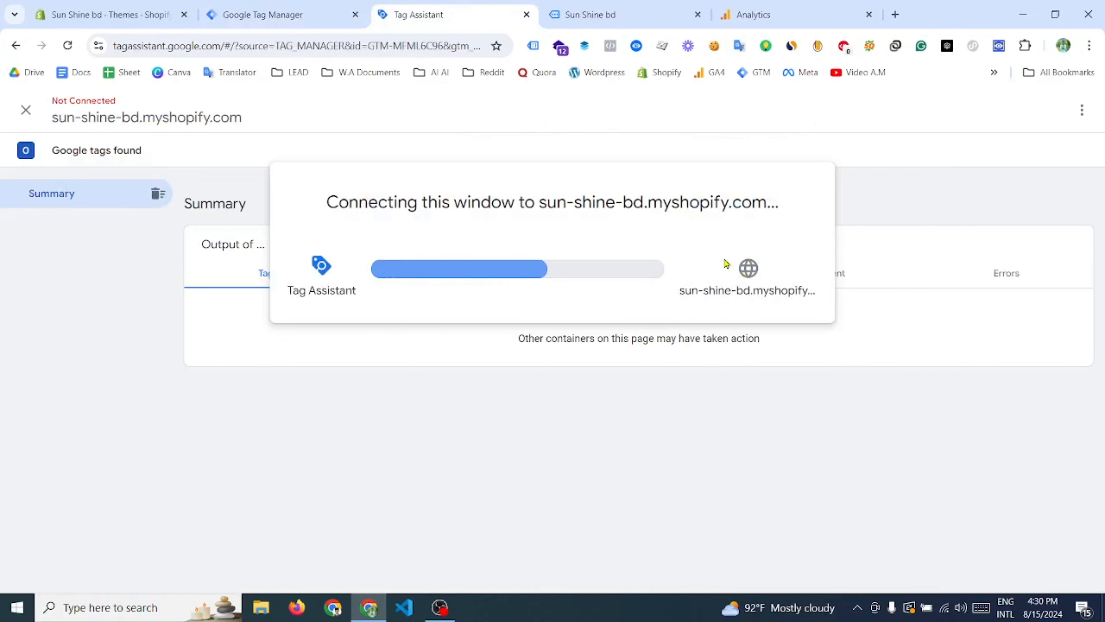
- Switch to the Sun Shine bd store, inspect the header's Contact link and copy its class attribute value
click(624, 11)
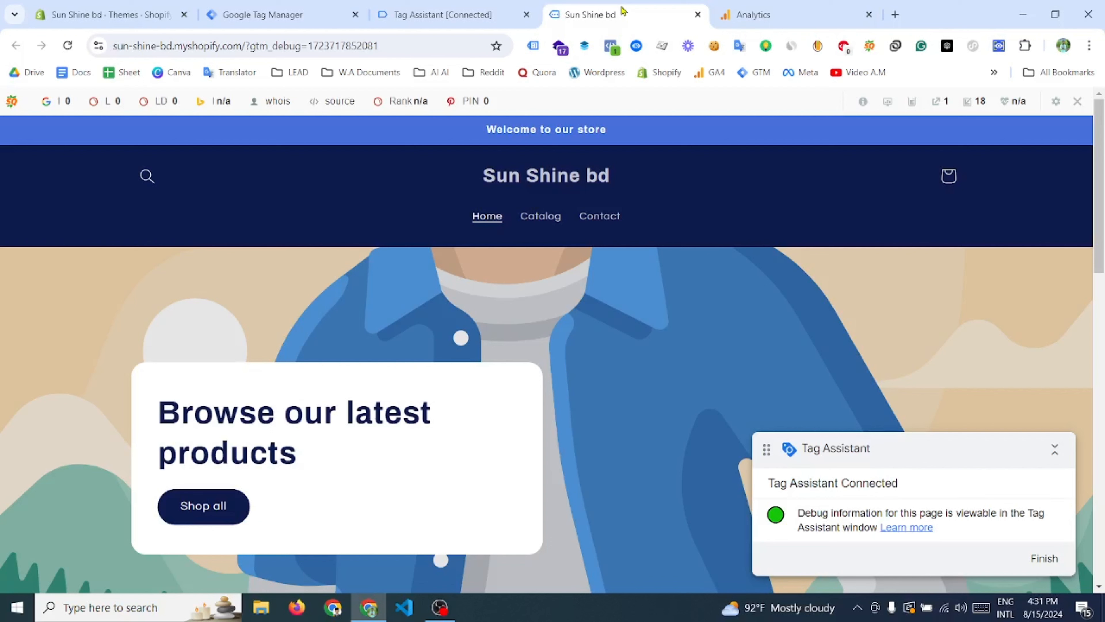
right_click(602, 221)
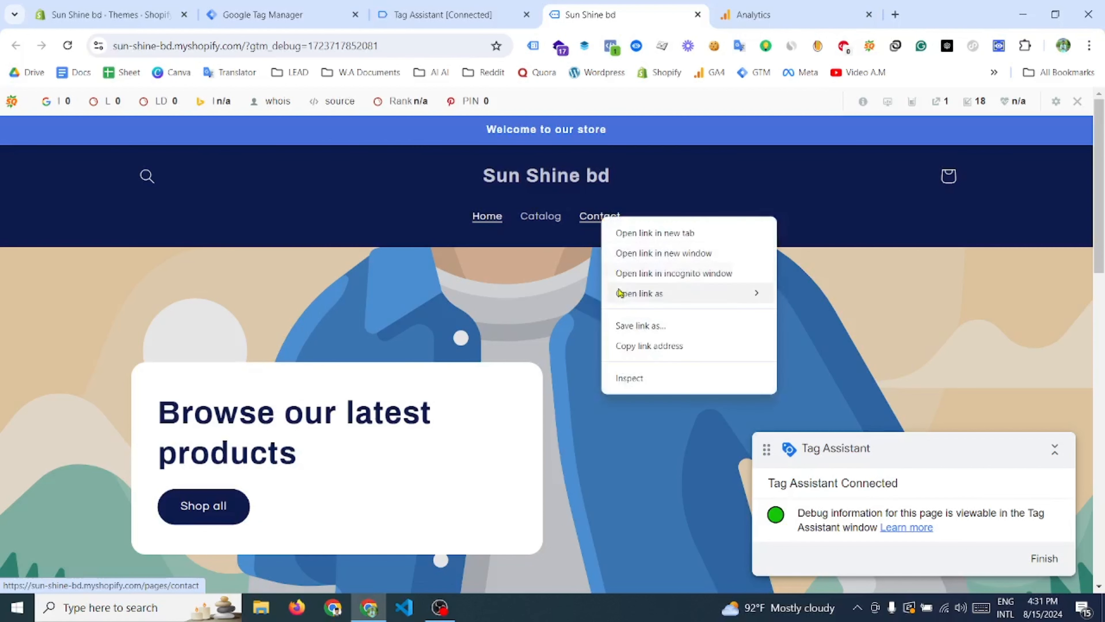
click(631, 388)
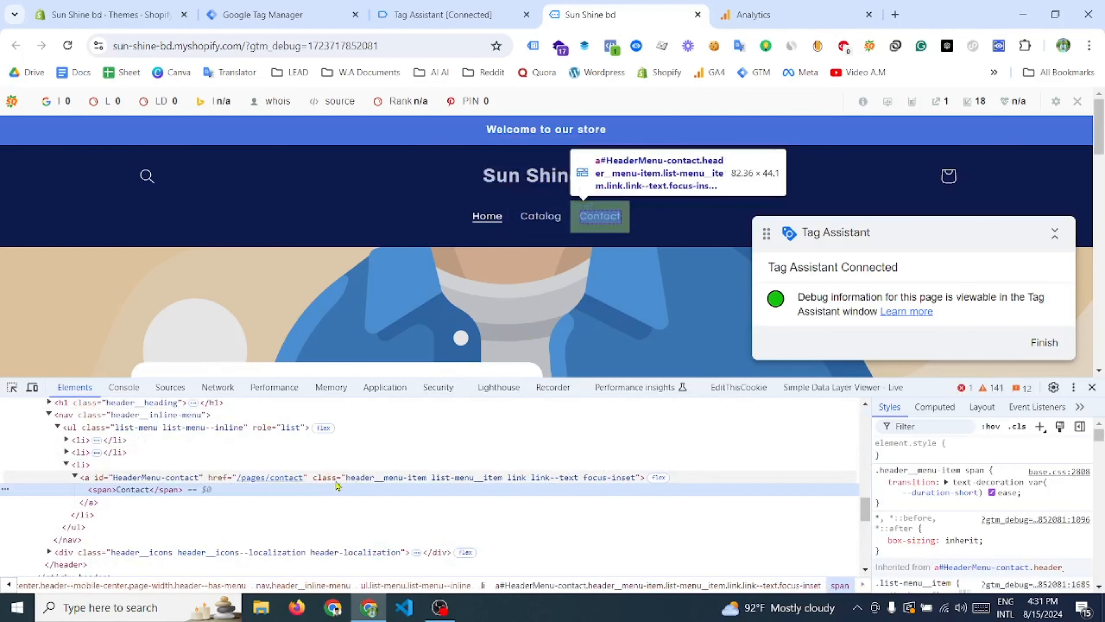
click(330, 481)
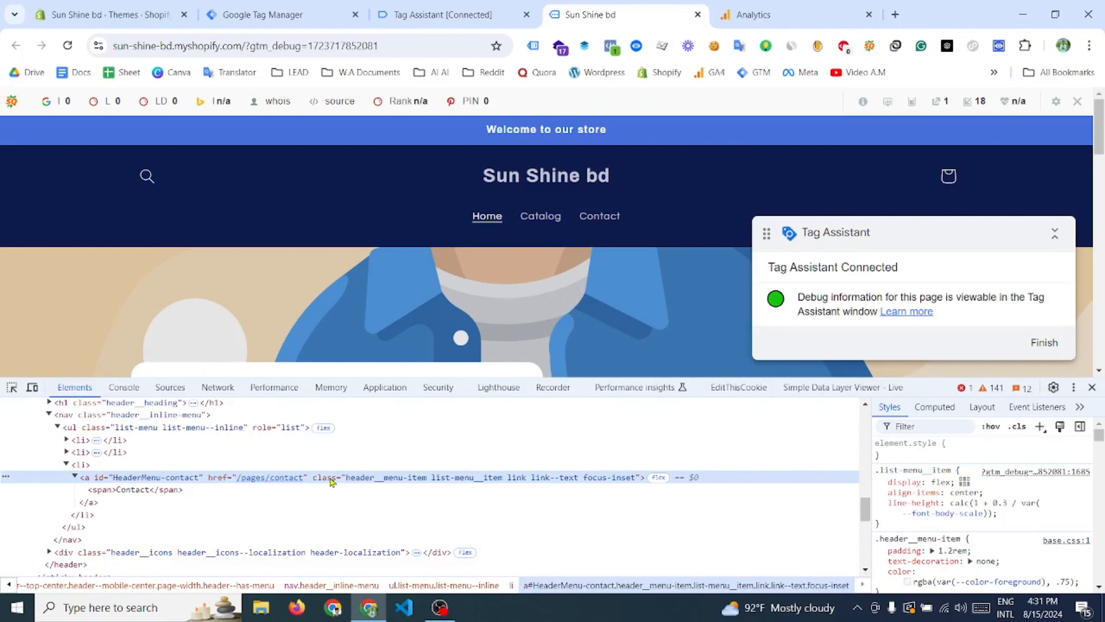
double_click(332, 479)
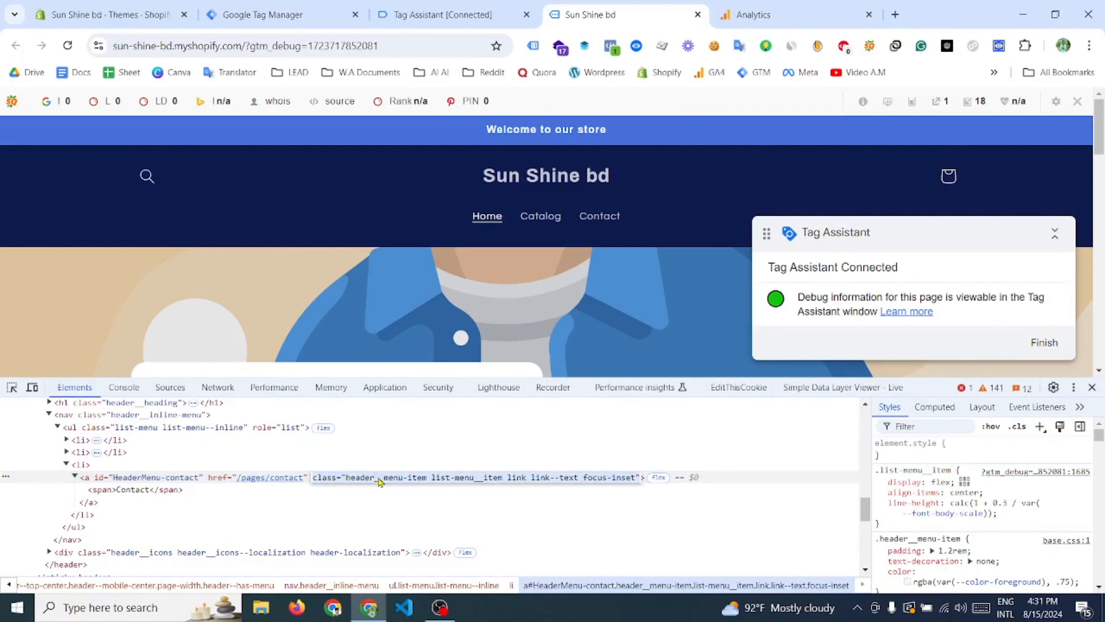
double_click(571, 477)
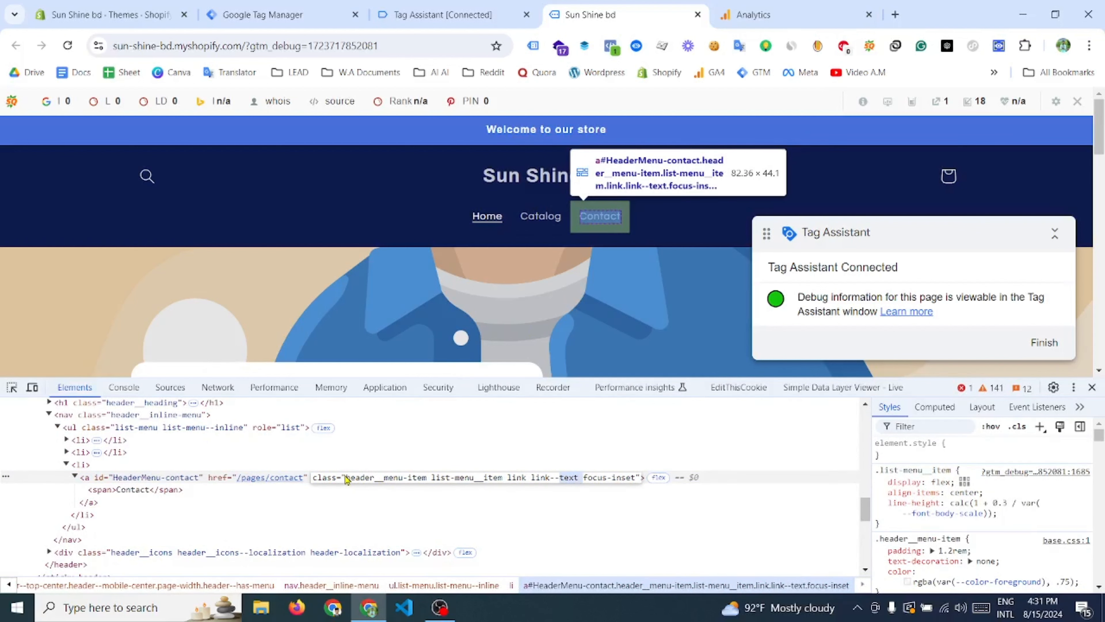
drag(347, 481, 624, 486)
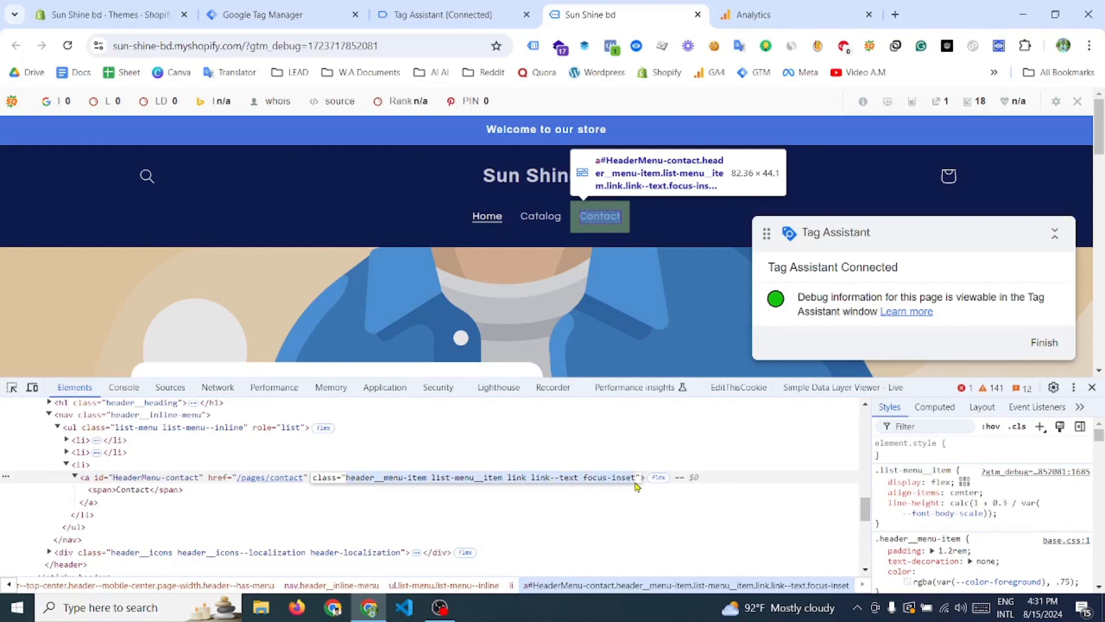
right_click(636, 486)
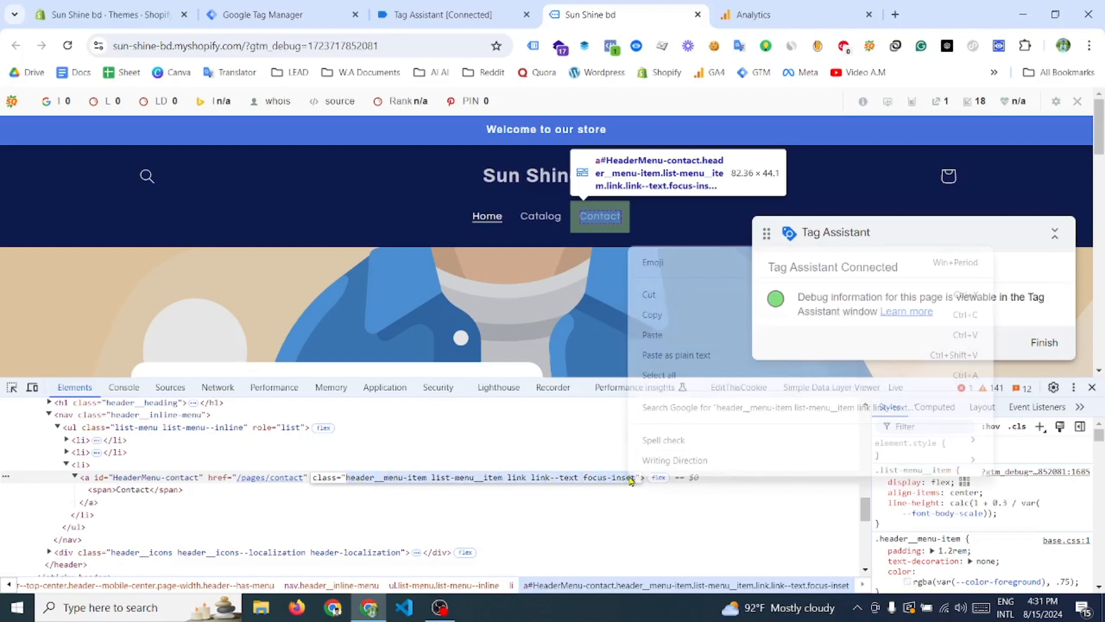
click(666, 314)
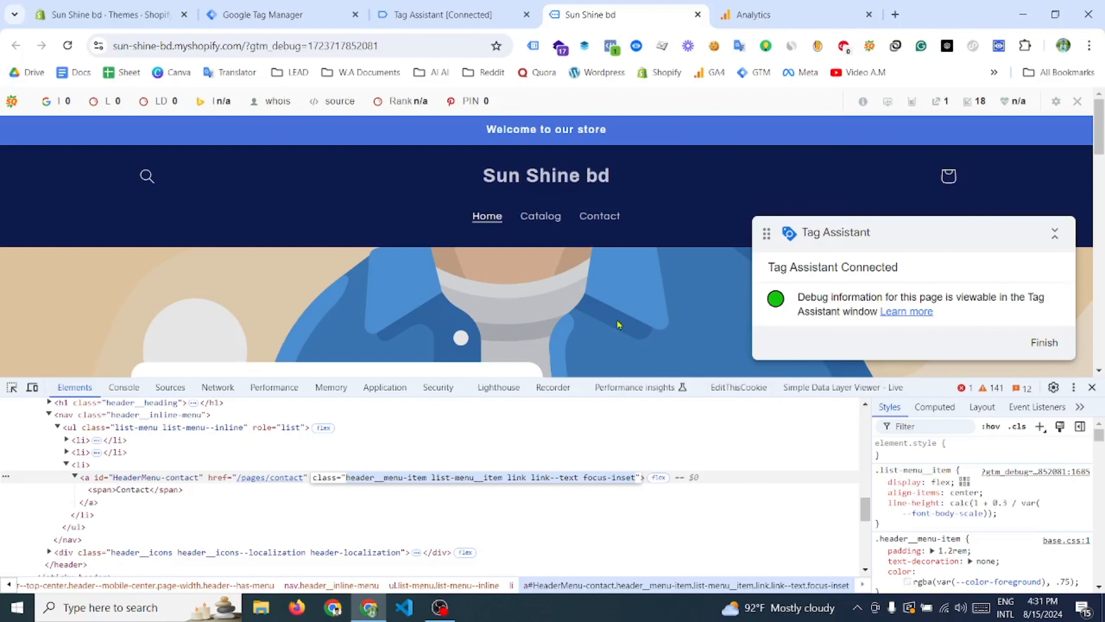
- Follow the store header's Contact link to register a link click in the debug session, and close the developer tools
click(426, 6)
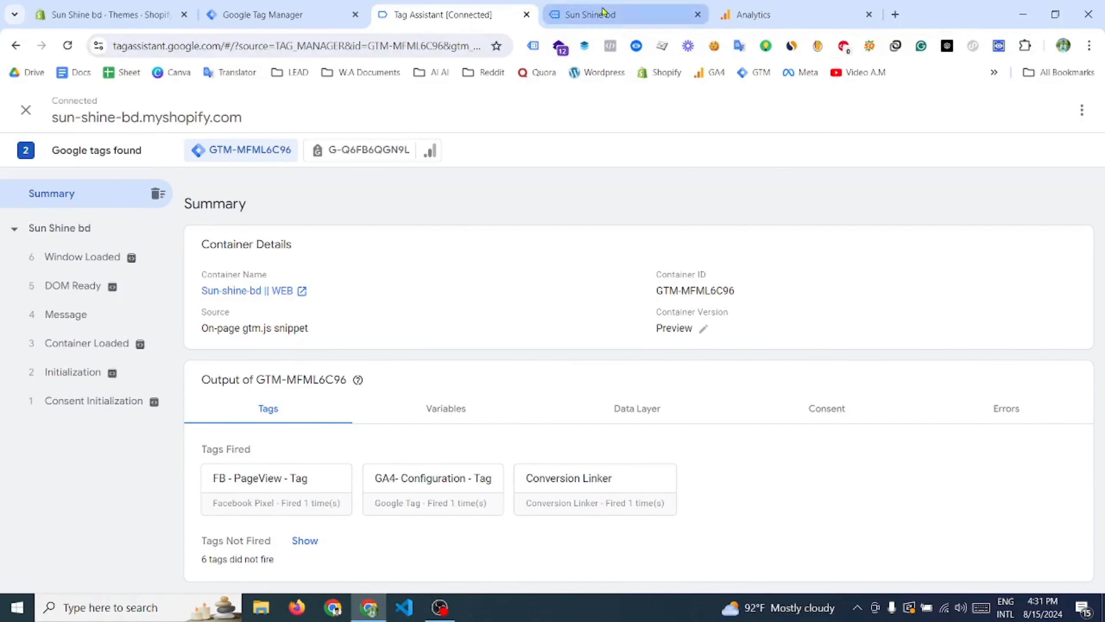
click(577, 5)
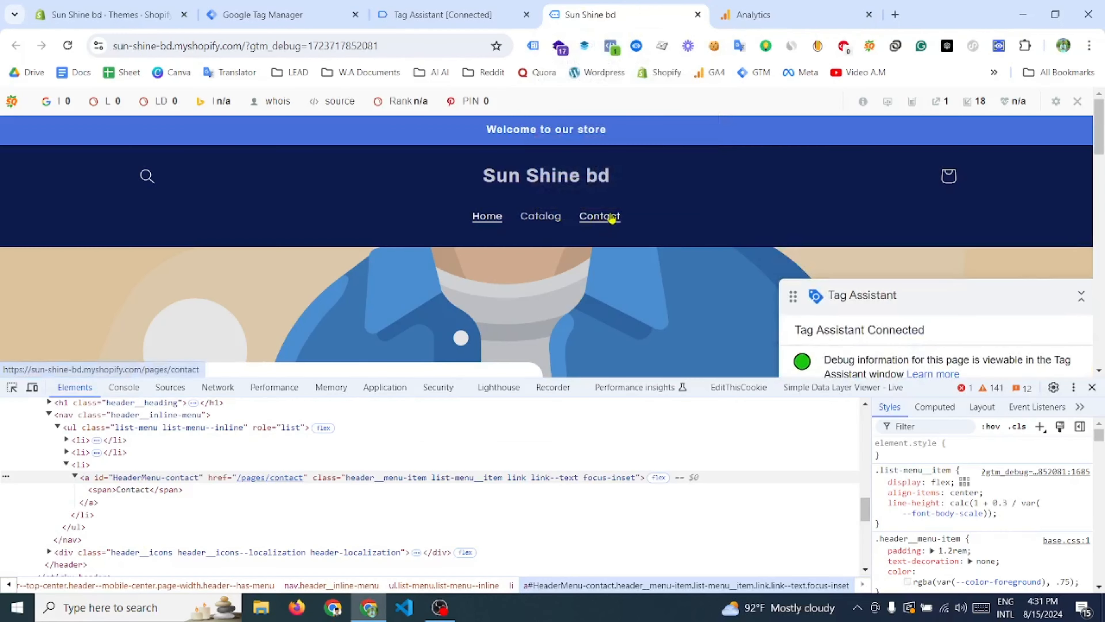
click(596, 216)
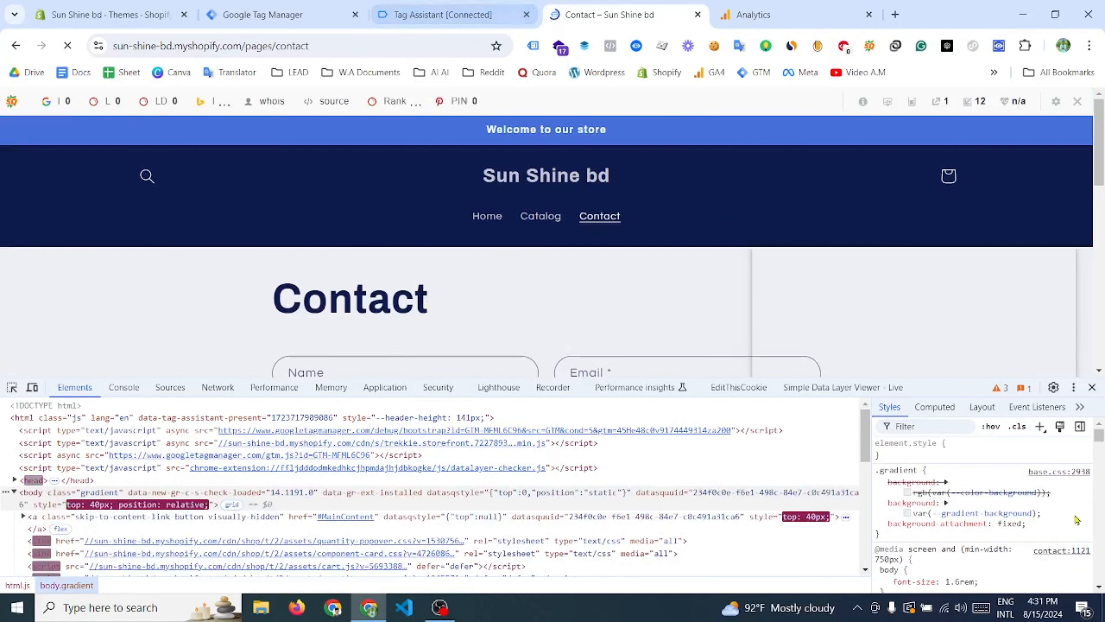
key(F12)
- Switch to Tag Assistant and examine the Click Classes value among the Link Click event's variables
click(435, 16)
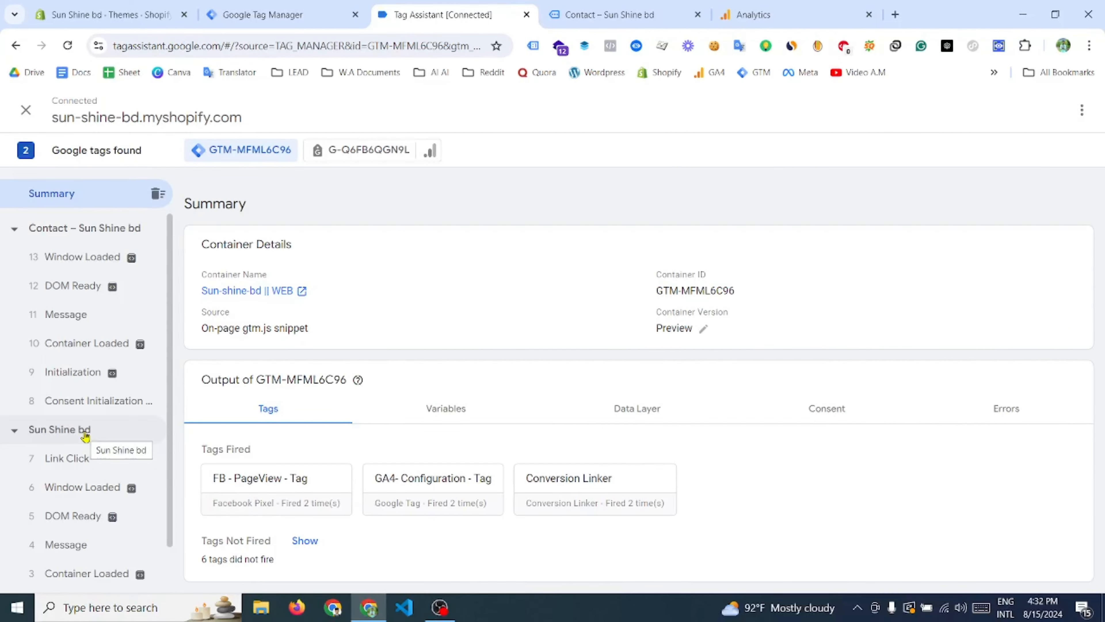
click(101, 465)
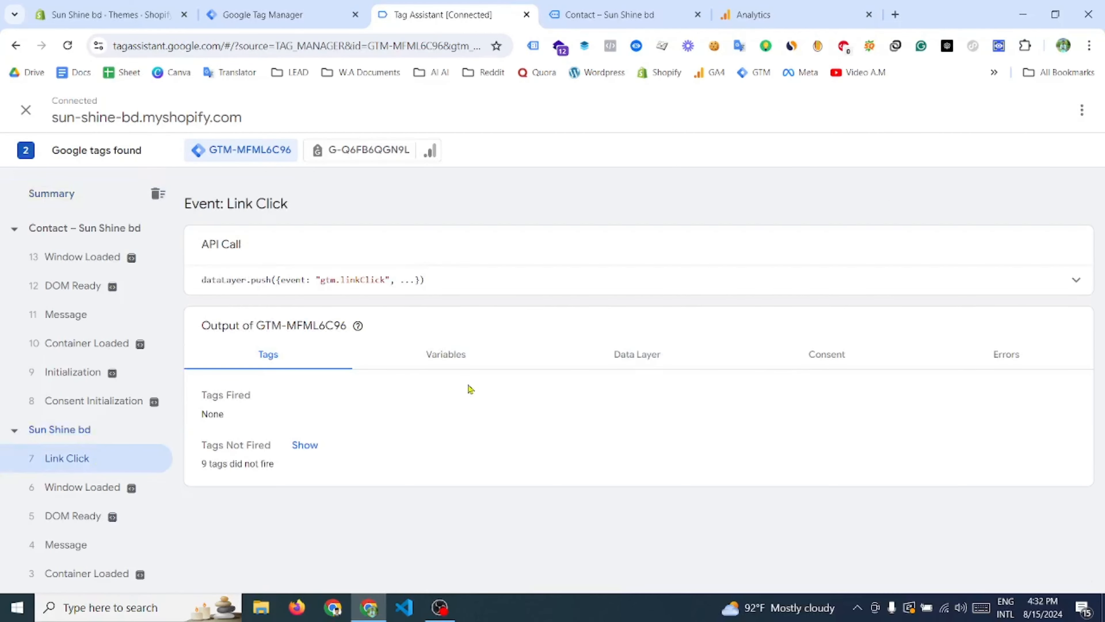
click(477, 354)
scroll(318, 504, down, 3)
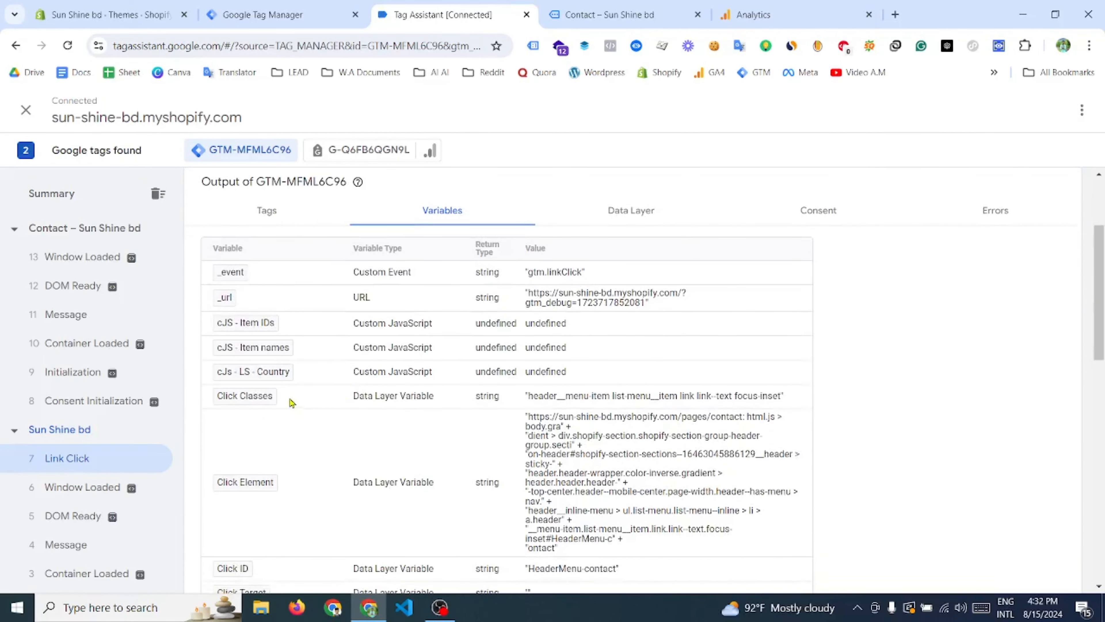
triple_click(539, 397)
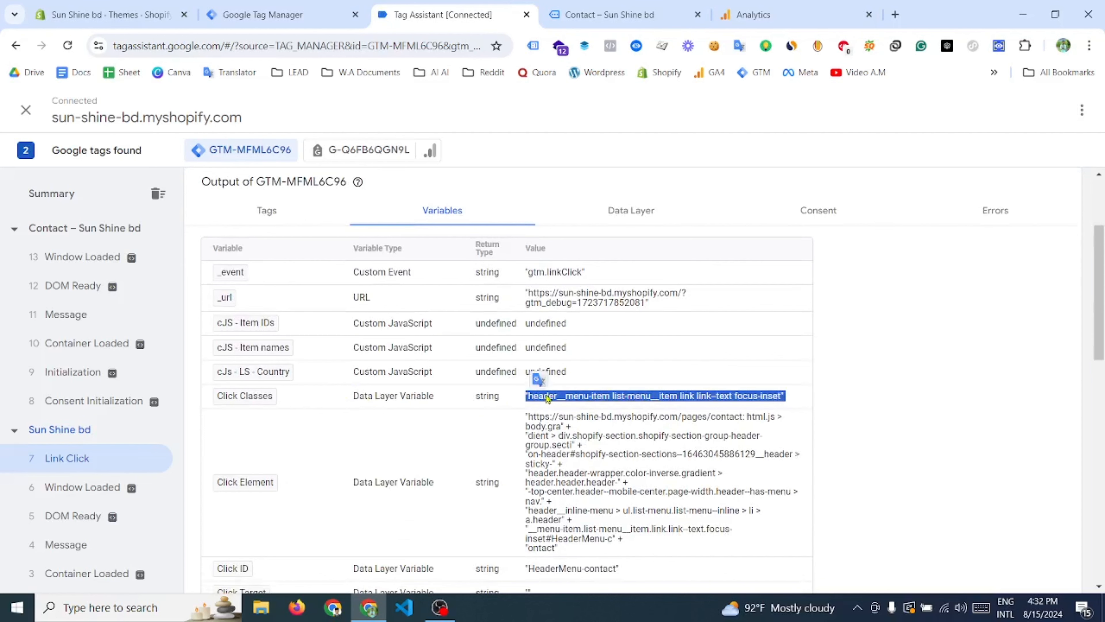
- Inspect the Contact link on the store's Contact page to compare its class attribute with the Click Classes value in Tag Assistant
click(596, 10)
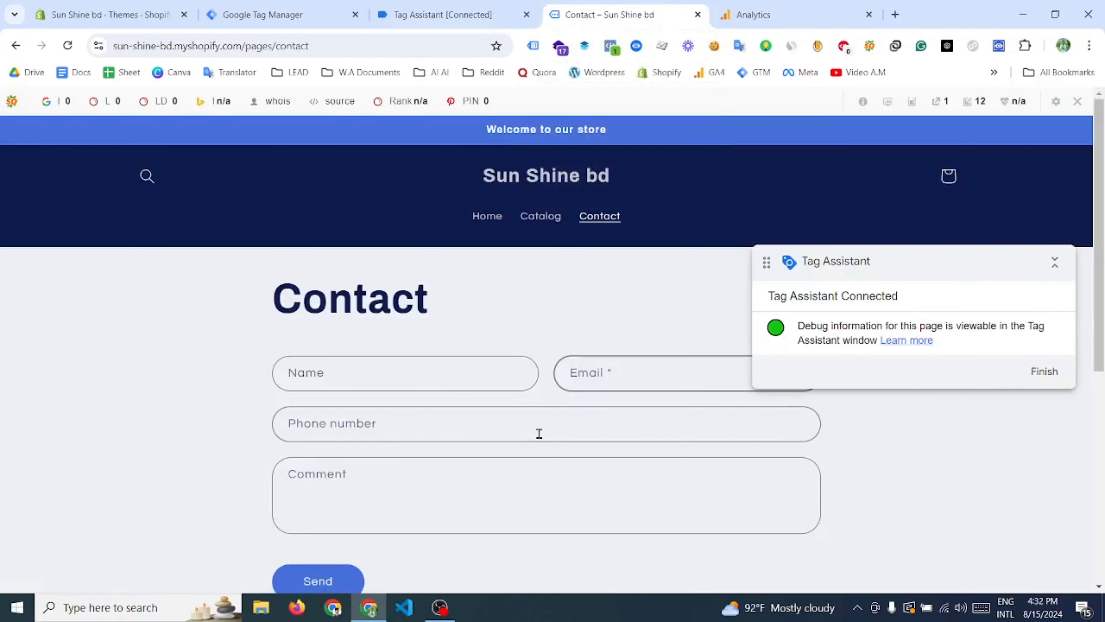
right_click(606, 220)
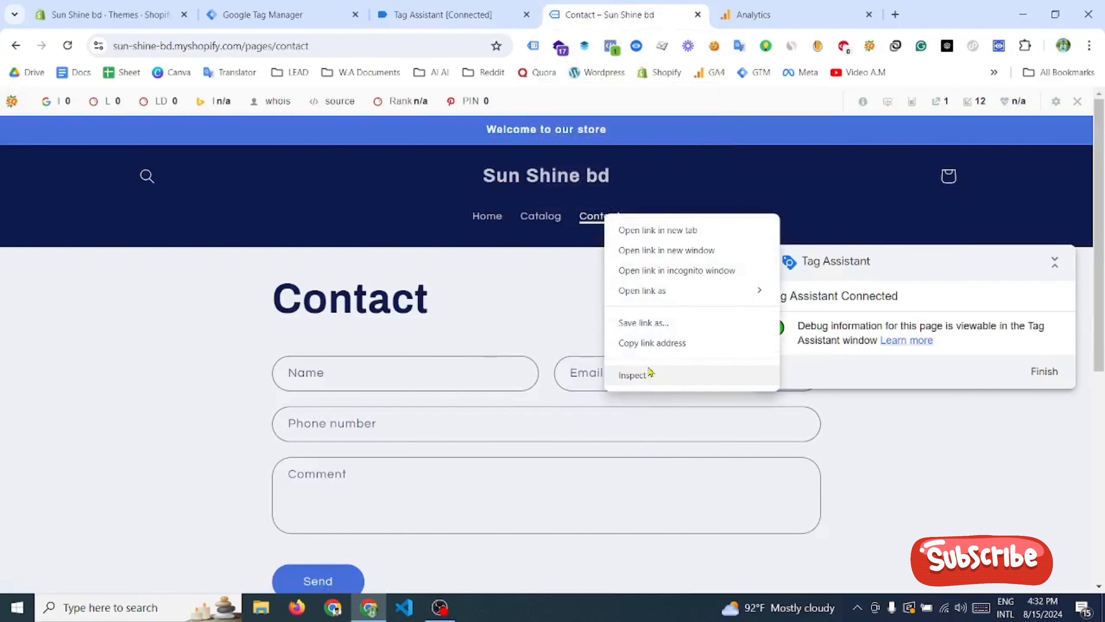
click(640, 373)
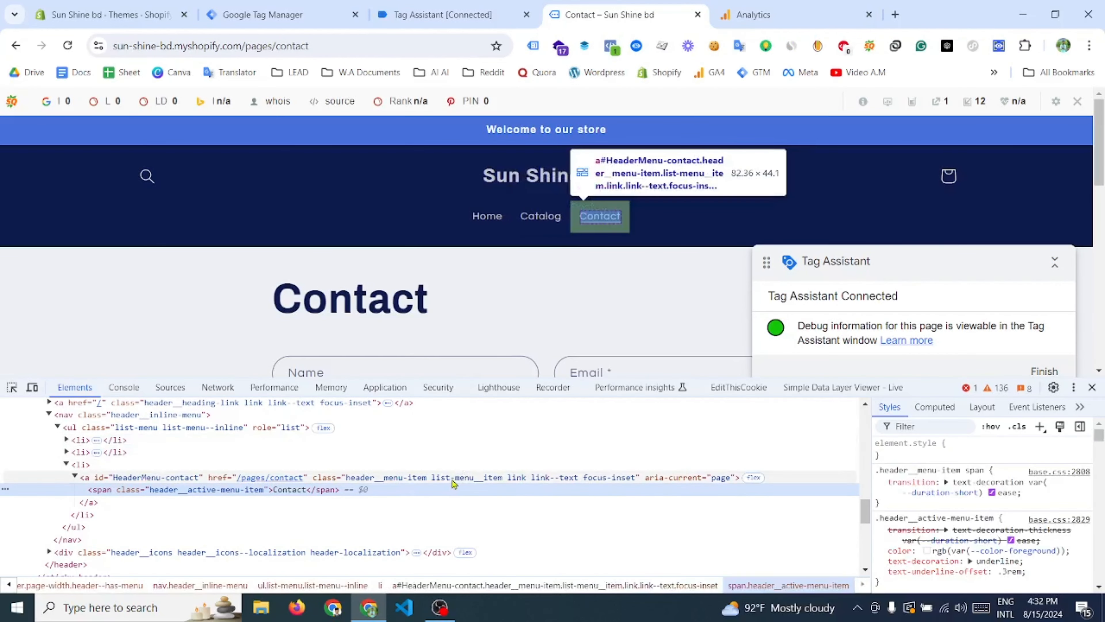
double_click(452, 477)
key(ctrl+c)
click(425, 7)
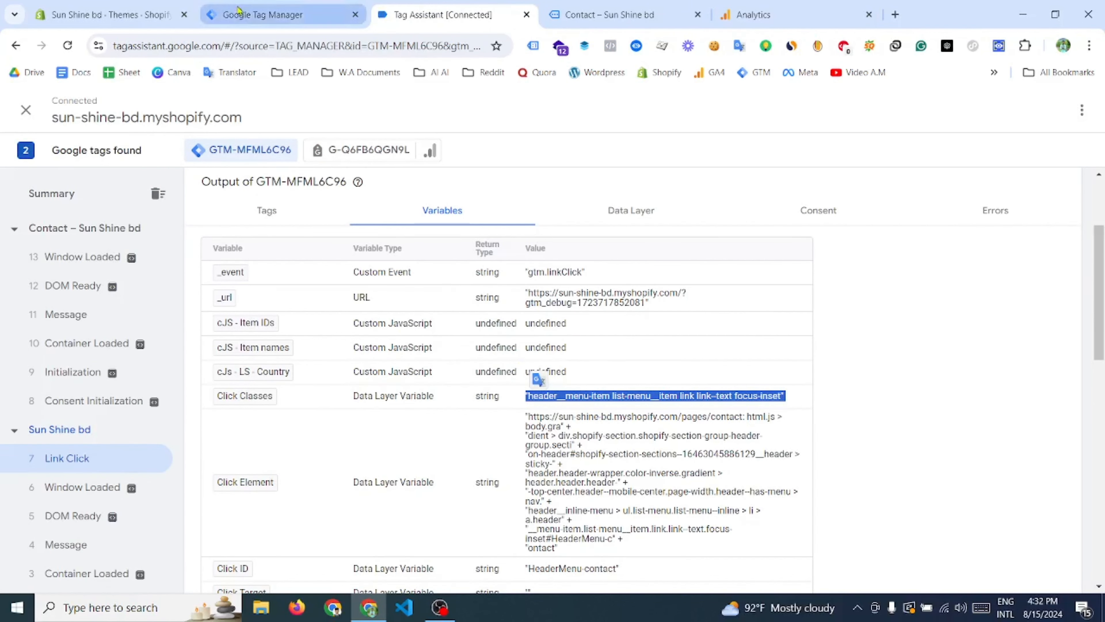
- Review Click Classes in Tag Manager's built-in variables against the value recorded for the Link Click event in Tag Assistant
click(261, 14)
scroll(226, 375, down, 2)
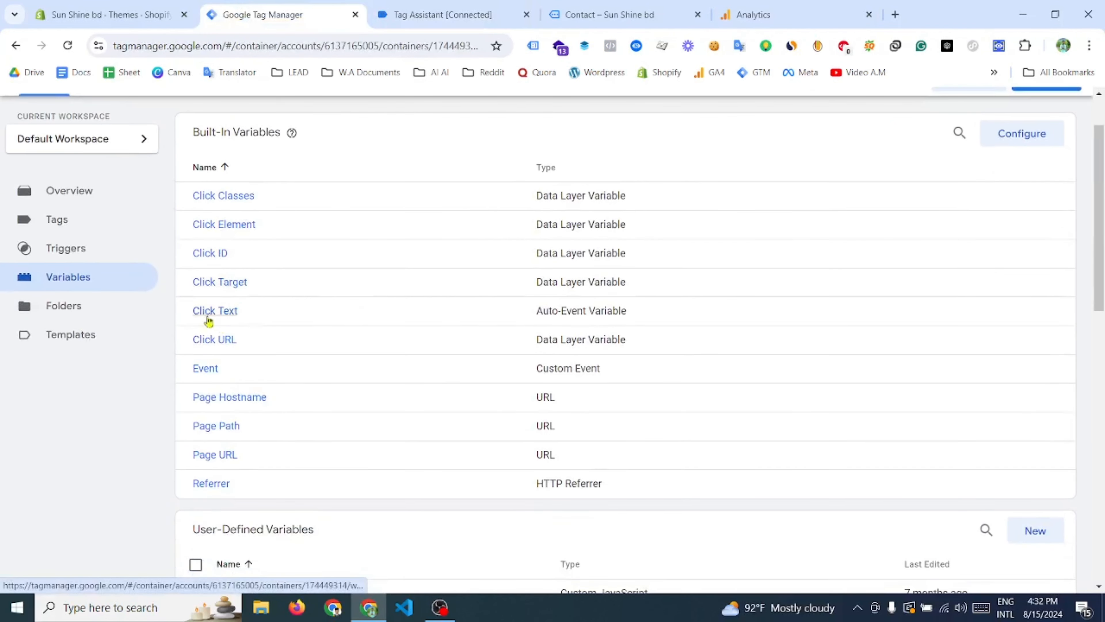
drag(367, 200, 189, 209)
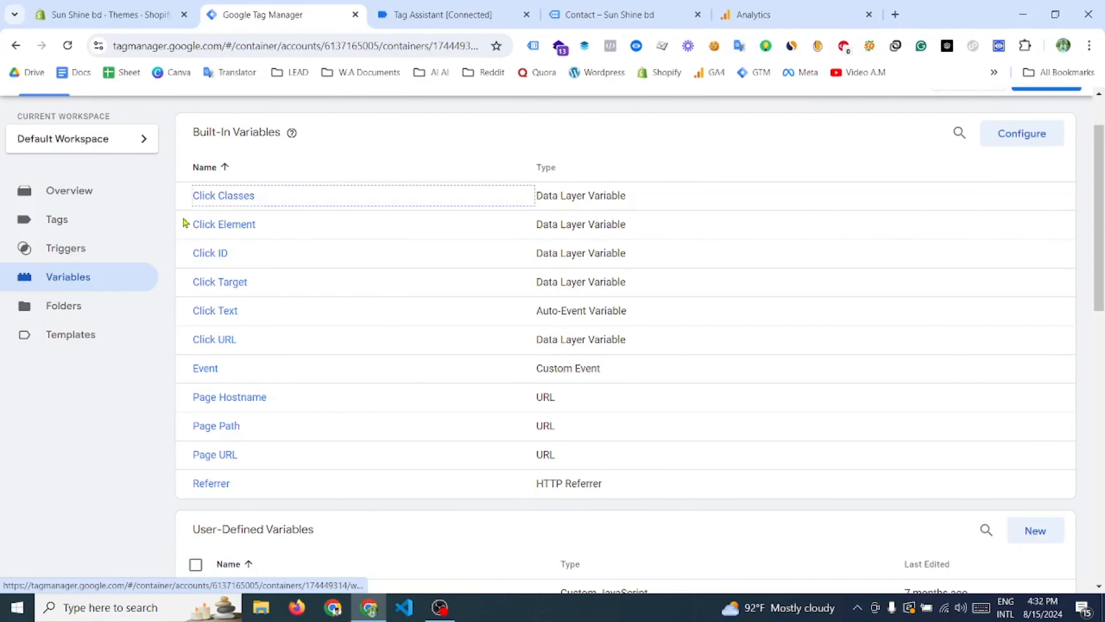
click(437, 16)
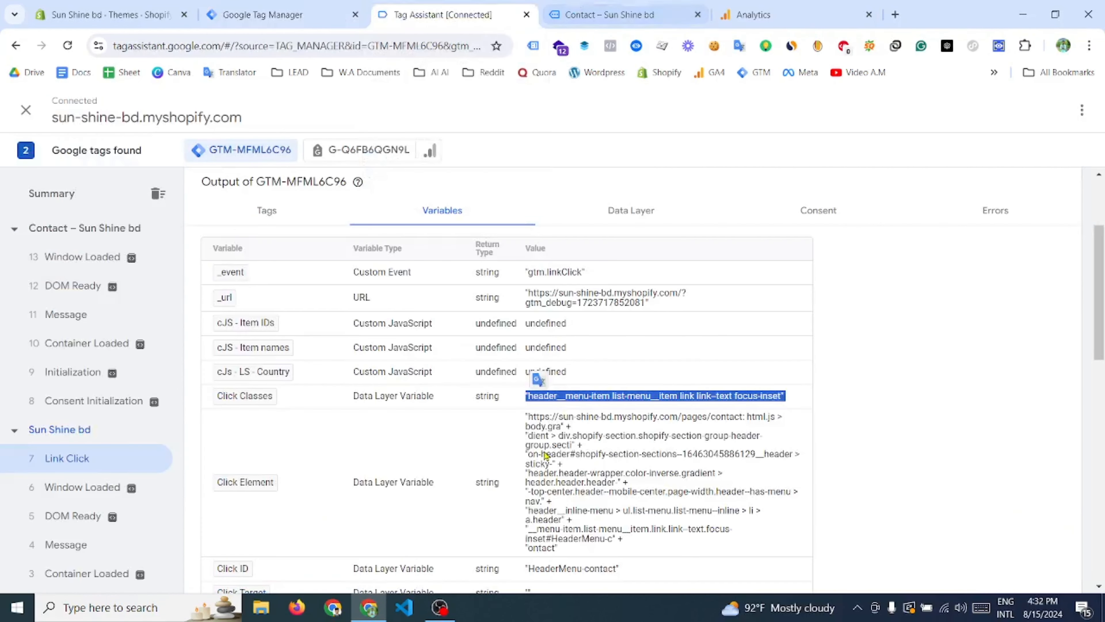
scroll(579, 416, up, 3)
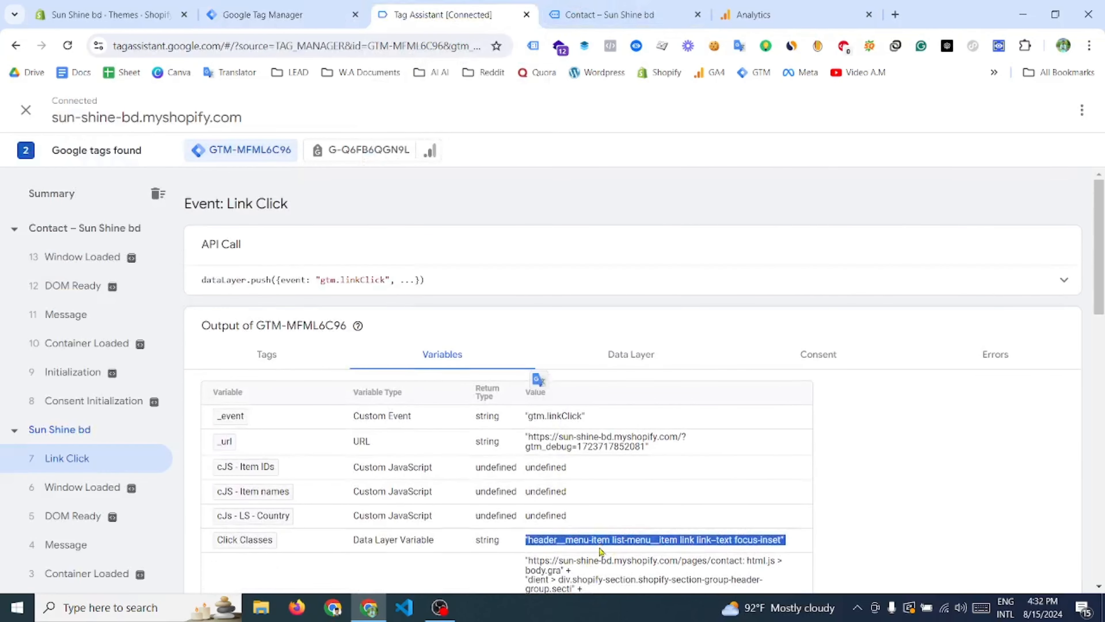
scroll(600, 551, down, 2)
- Switch to Tag Manager and create a new tag of type Google Analytics: GA4 Event
click(266, 22)
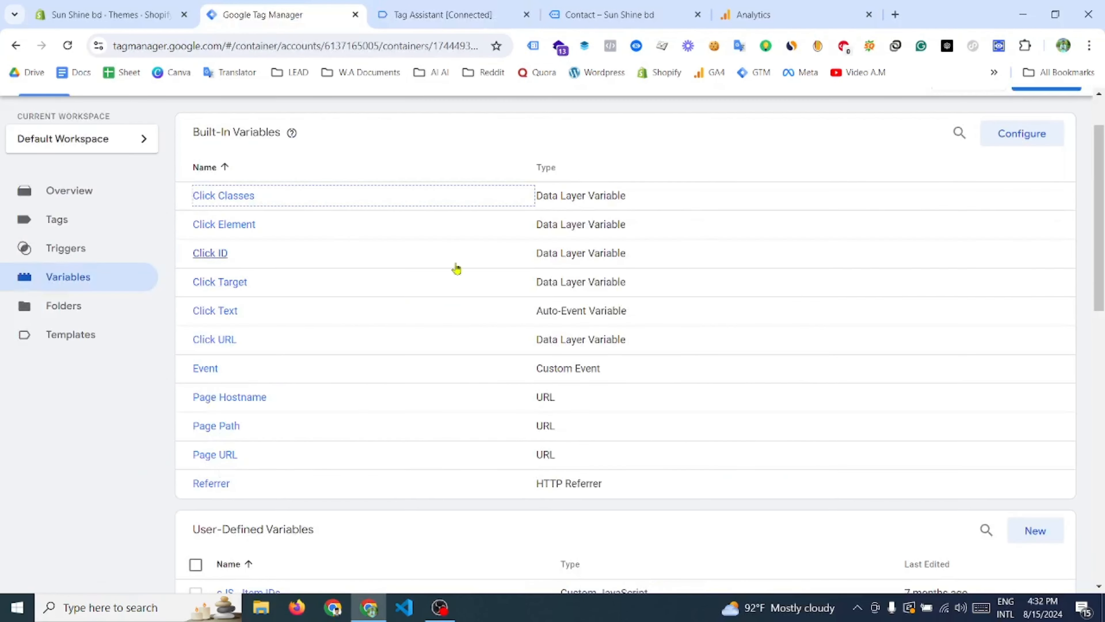
click(68, 292)
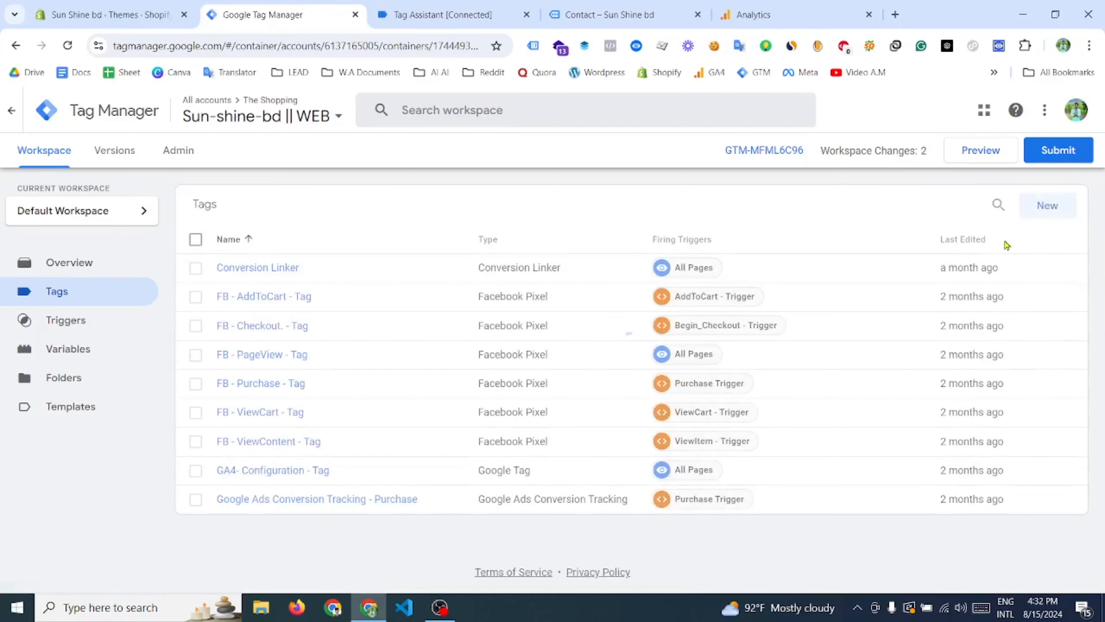
click(1047, 206)
click(805, 256)
scroll(818, 278, down, 3)
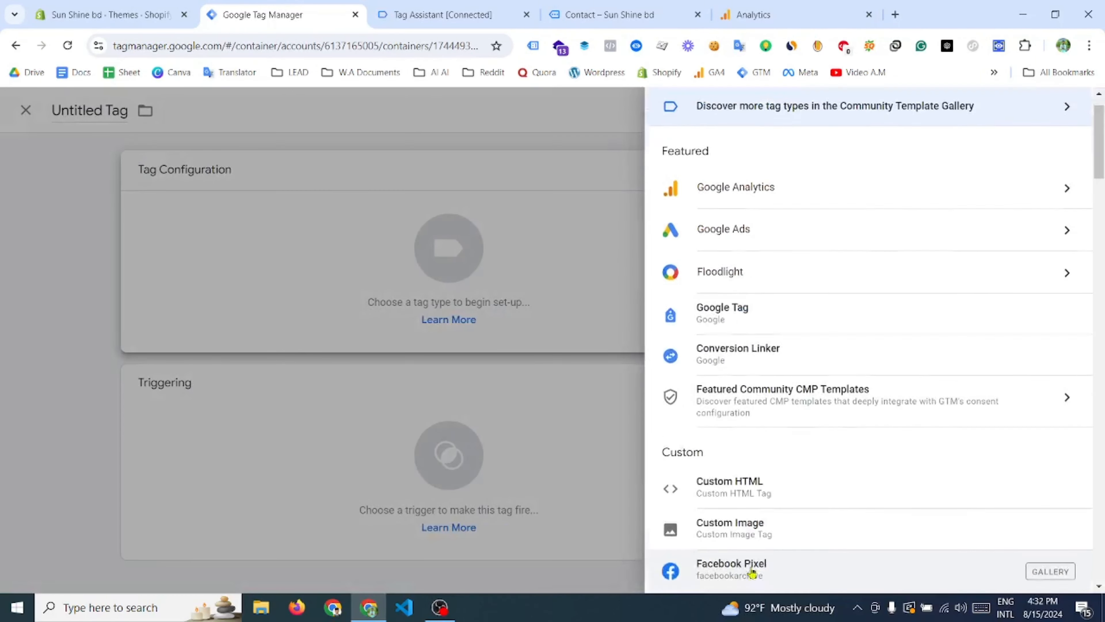
scroll(804, 187, up, 2)
click(782, 178)
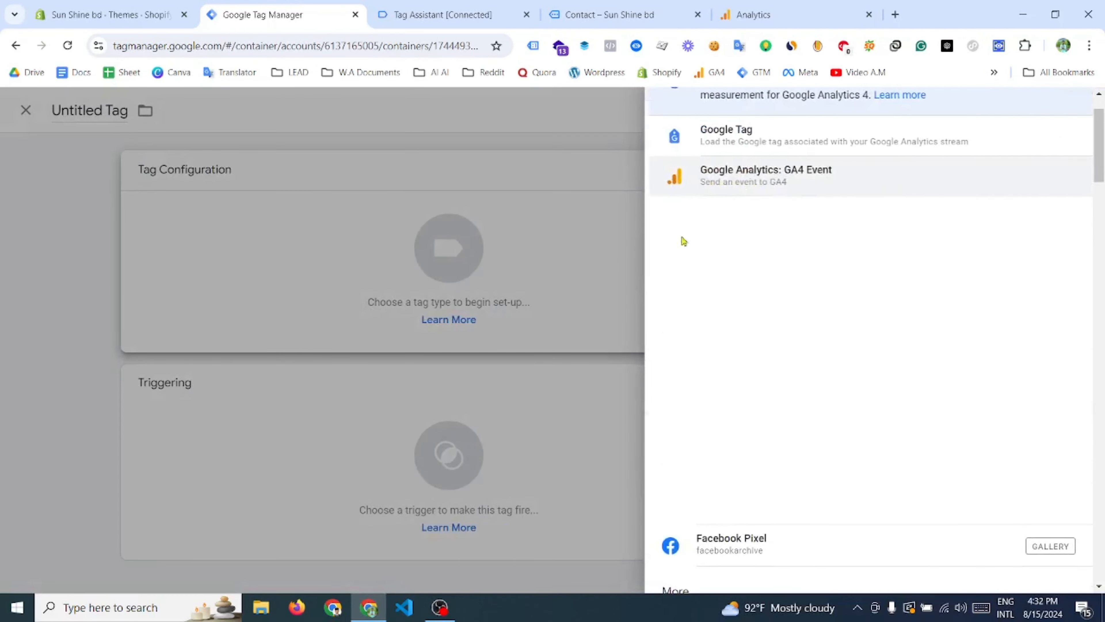
click(759, 176)
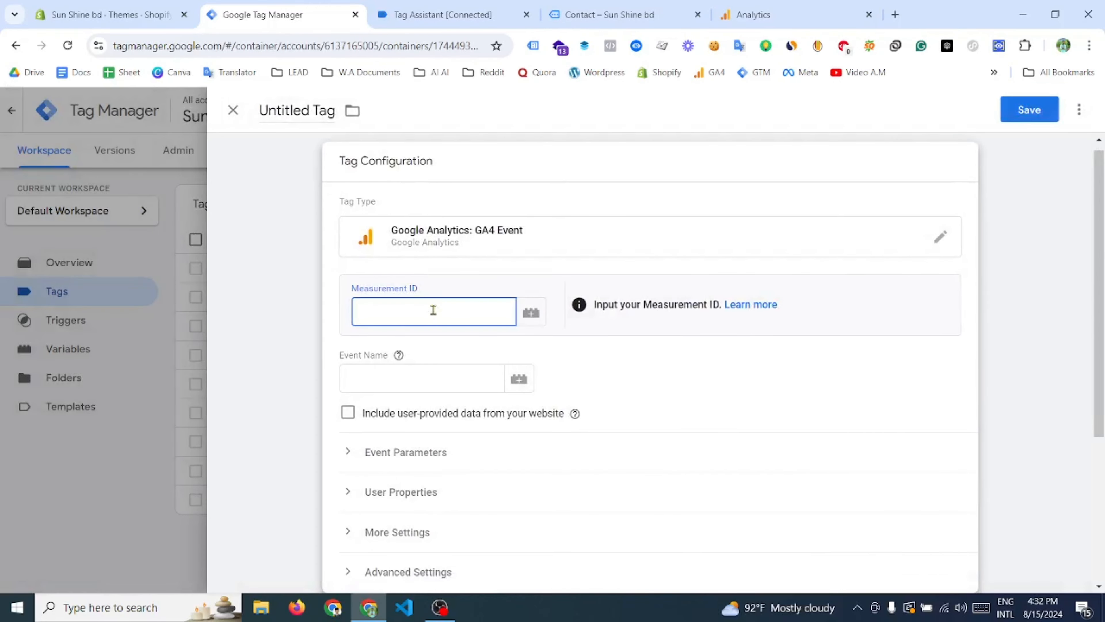
- Set the tag's measurement ID to {{GA4 - Measurement ID}}, checking that variable's details, and set the event name to contact_click
text({{mea)
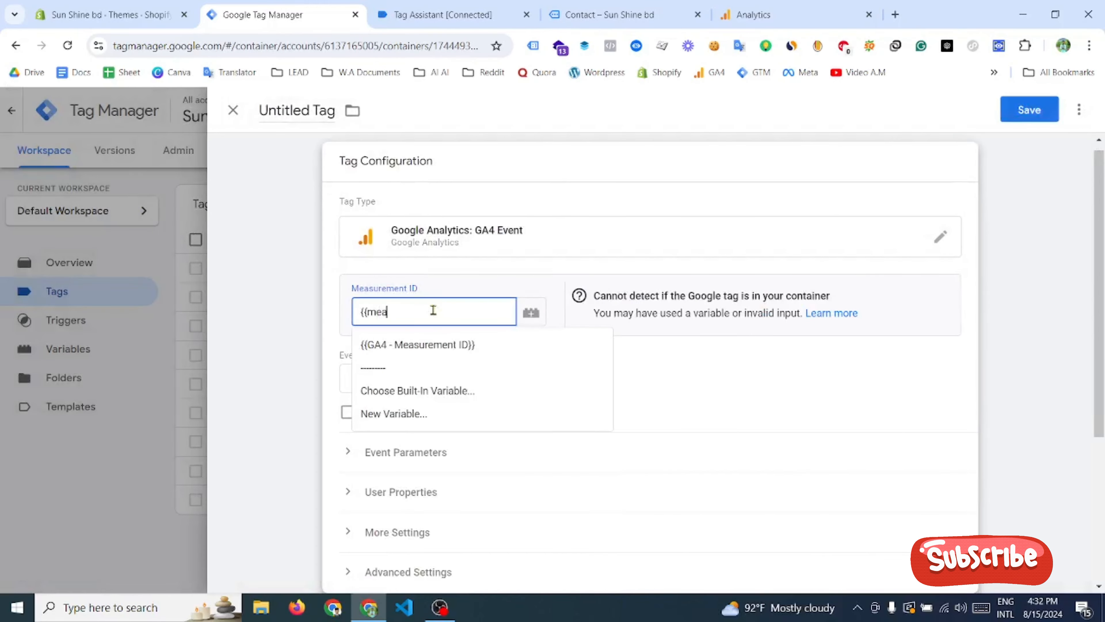
click(418, 344)
click(531, 312)
click(975, 110)
text(Meas)
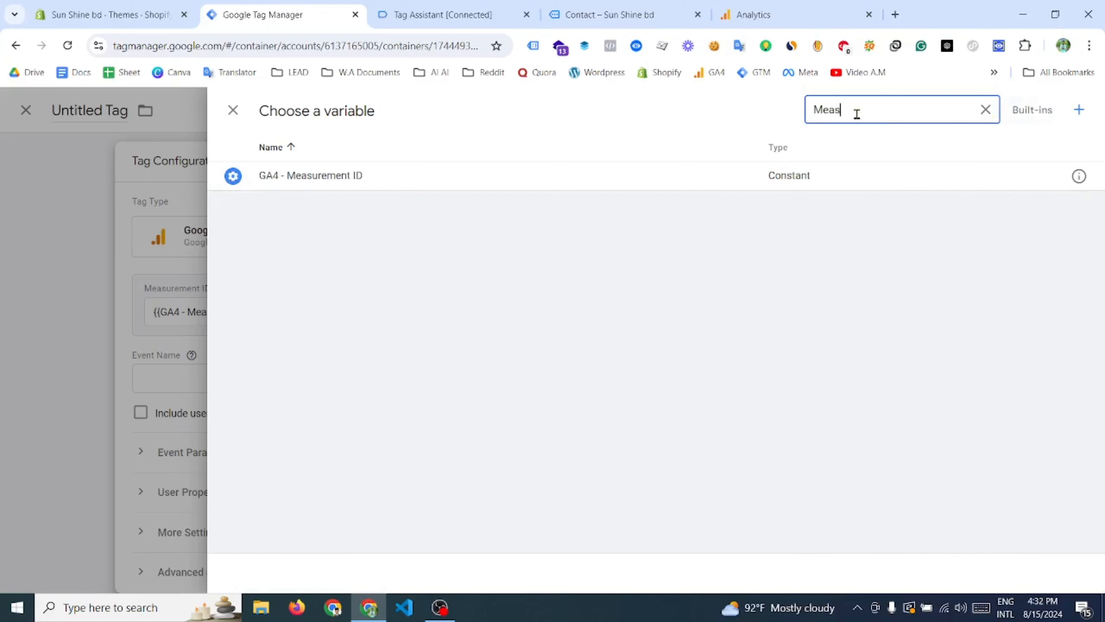
click(1079, 175)
click(232, 110)
click(233, 110)
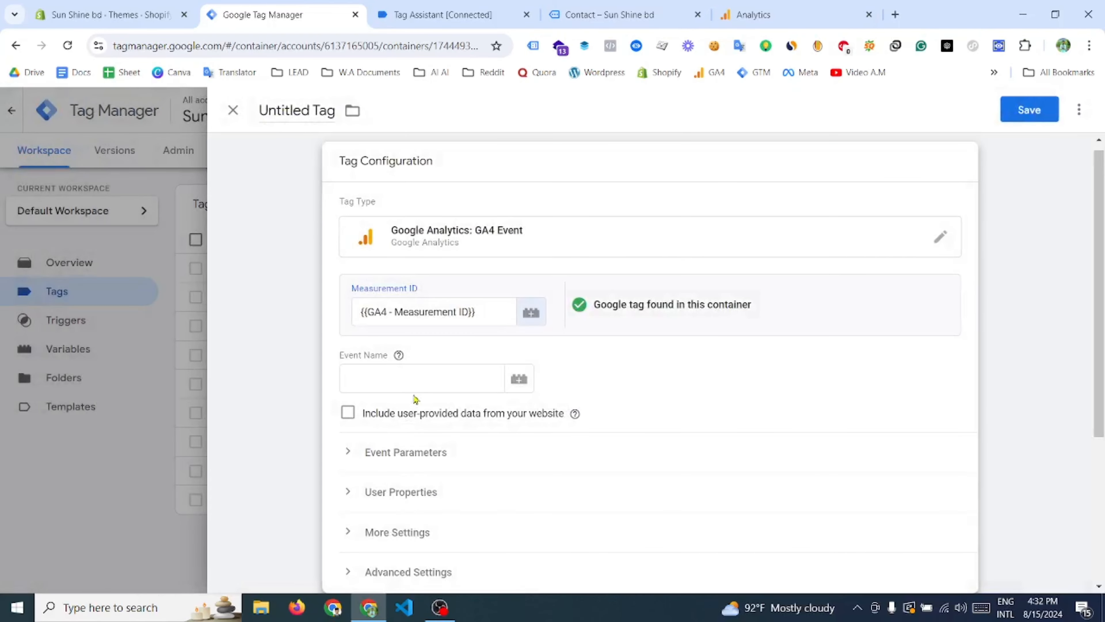
click(437, 379)
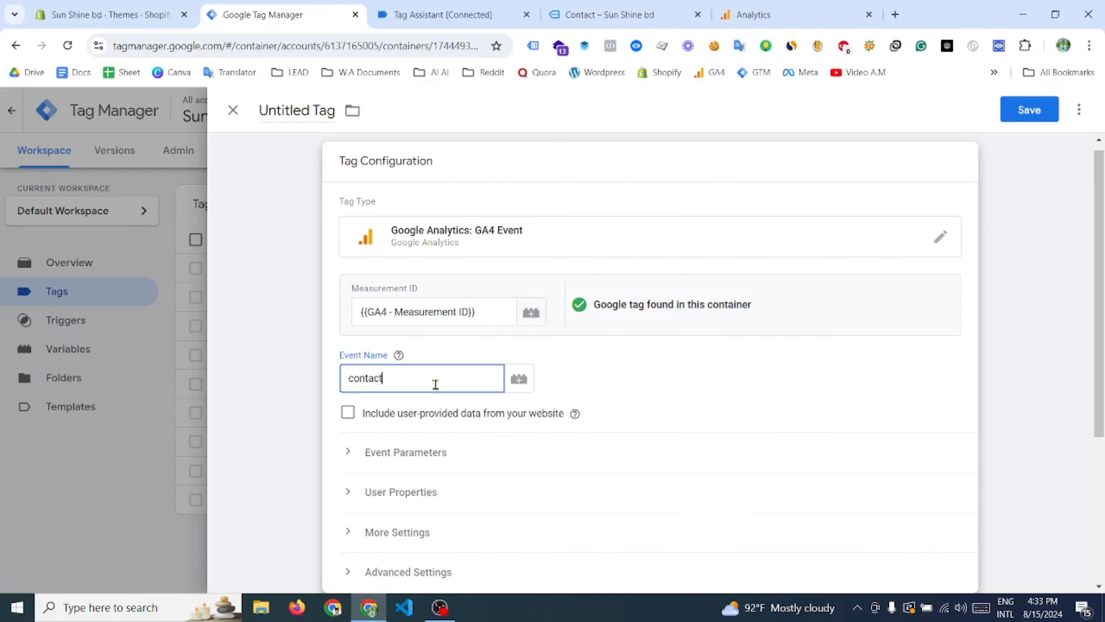
- Create a new trigger of type Click - Just Links for the contact_click tag
scroll(413, 492, down, 5)
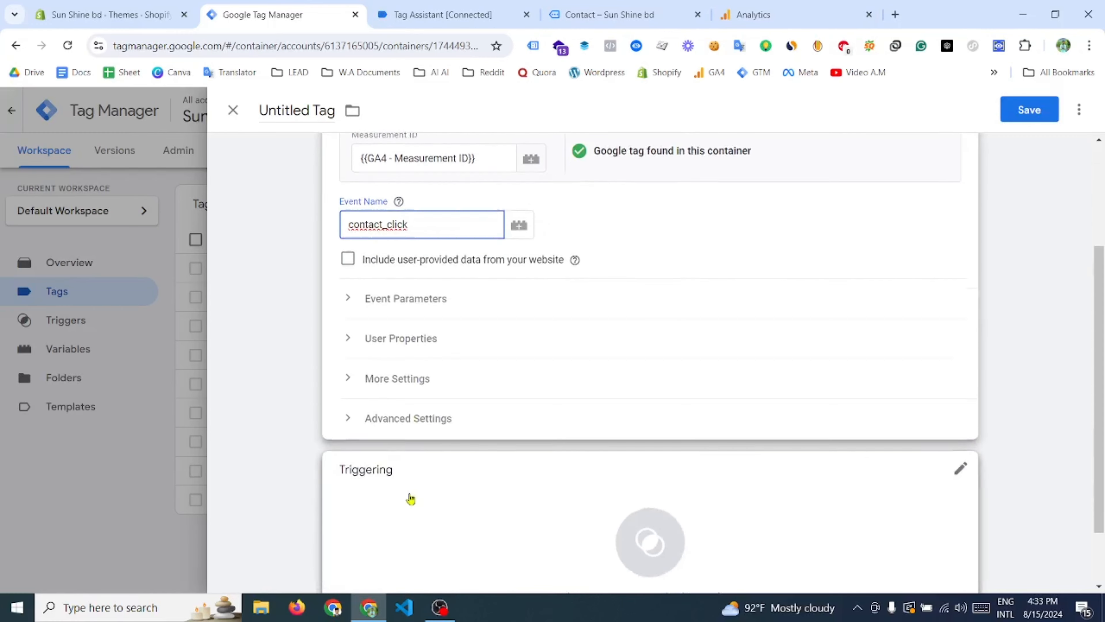
click(585, 450)
click(1096, 109)
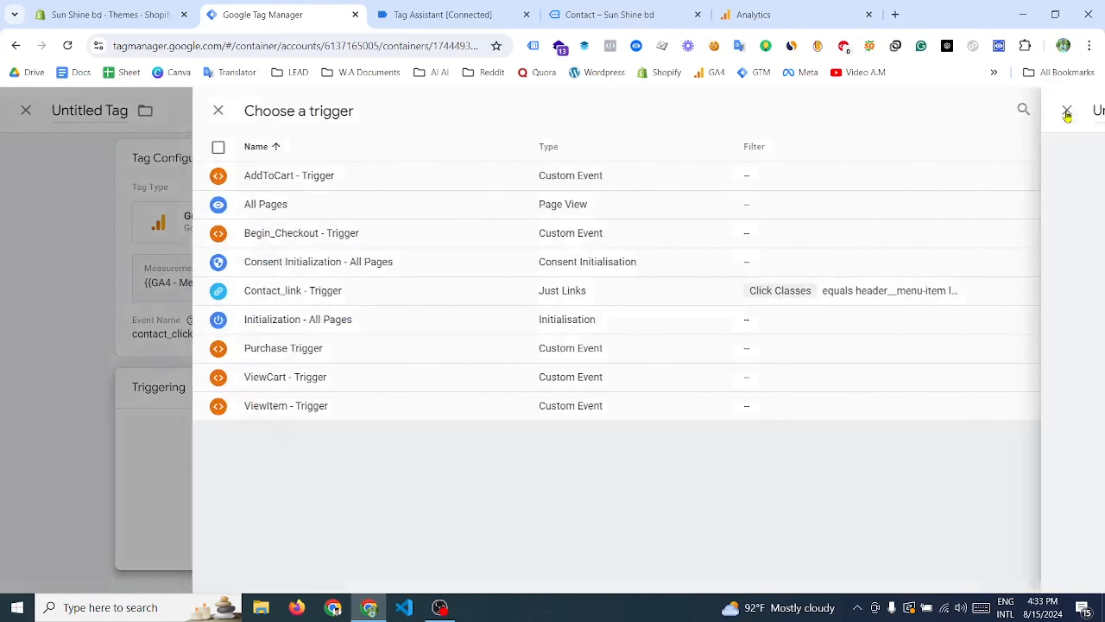
click(750, 464)
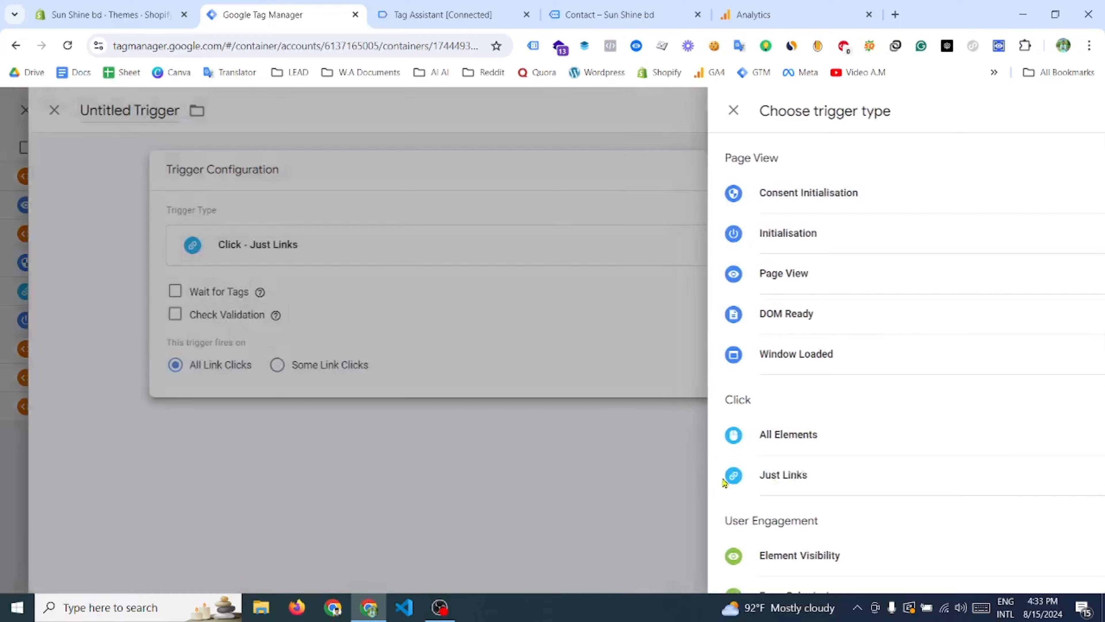
- Compare the Click Classes value in Tag Assistant with the Contact link's class on the store page, and return to Tag Manager
click(537, 16)
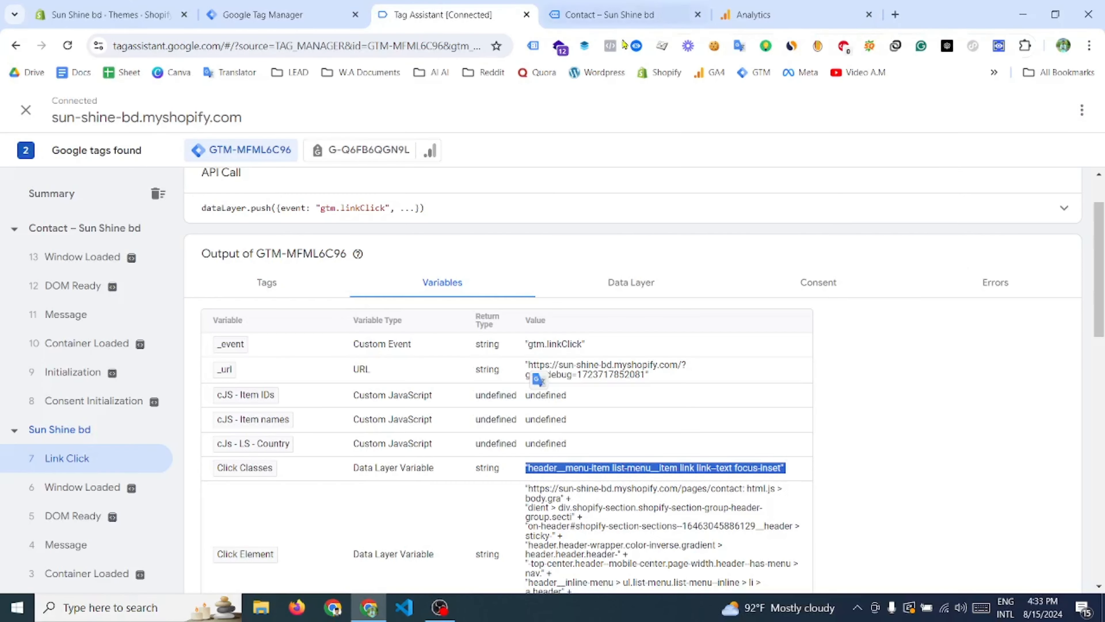
click(618, 15)
scroll(587, 181, down, 1)
scroll(598, 174, up, 1)
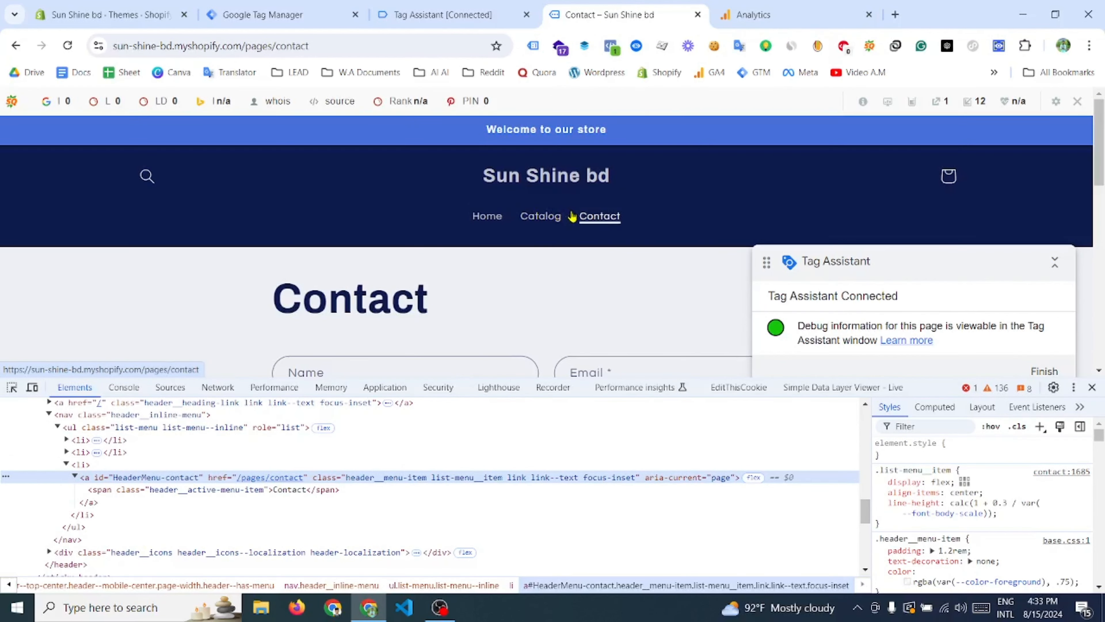
click(398, 16)
click(322, 15)
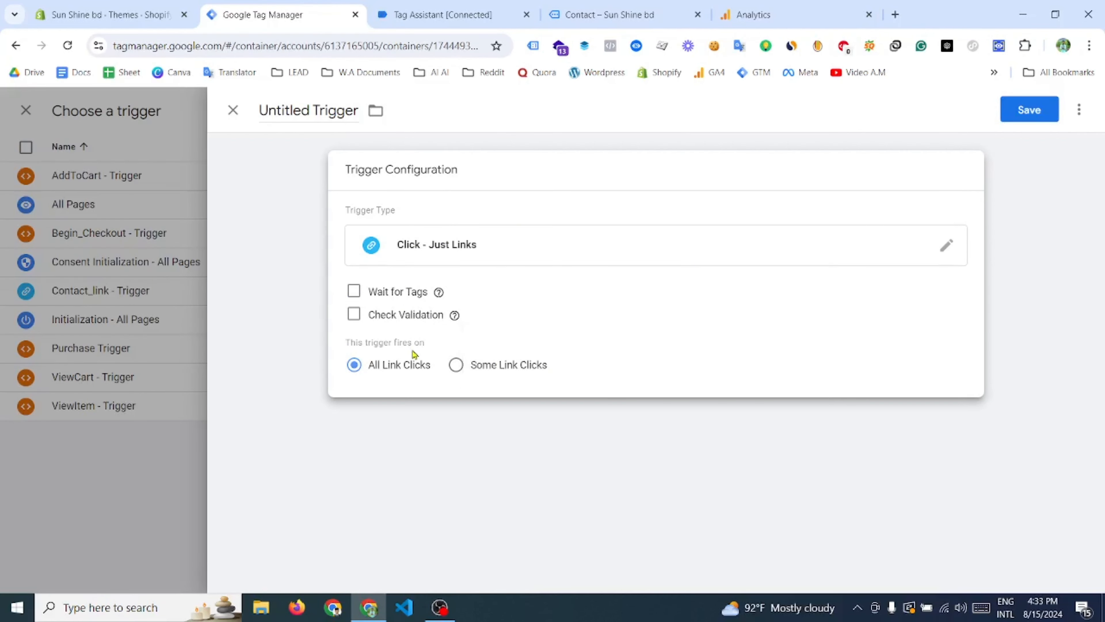
- Restrict the trigger to some link clicks with a condition on Click Classes using the equals operator
click(456, 365)
click(435, 425)
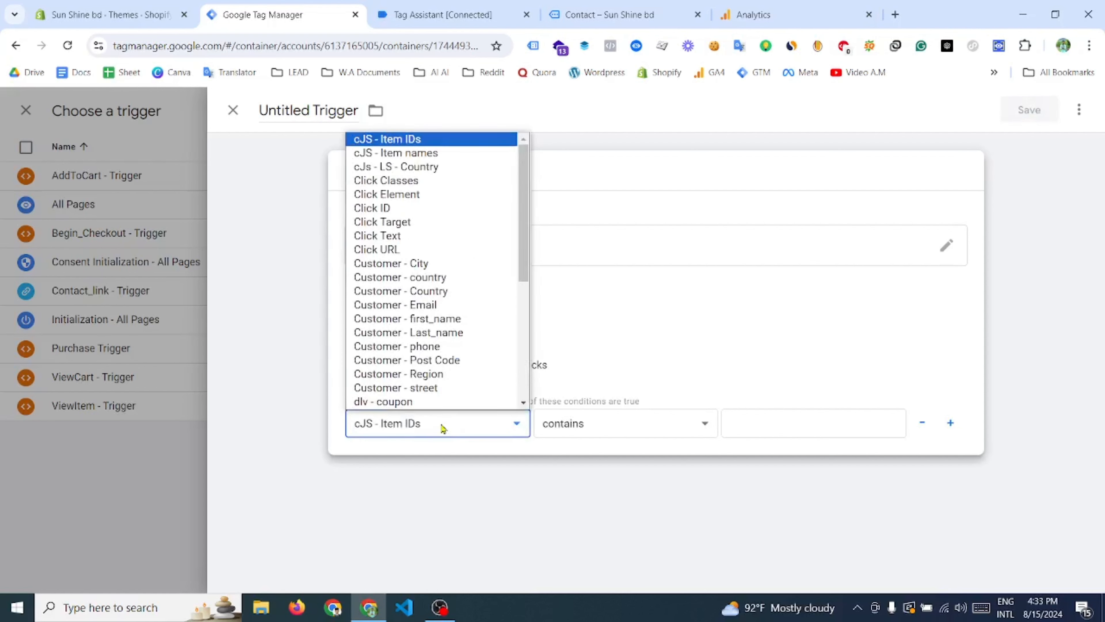
click(426, 181)
click(647, 425)
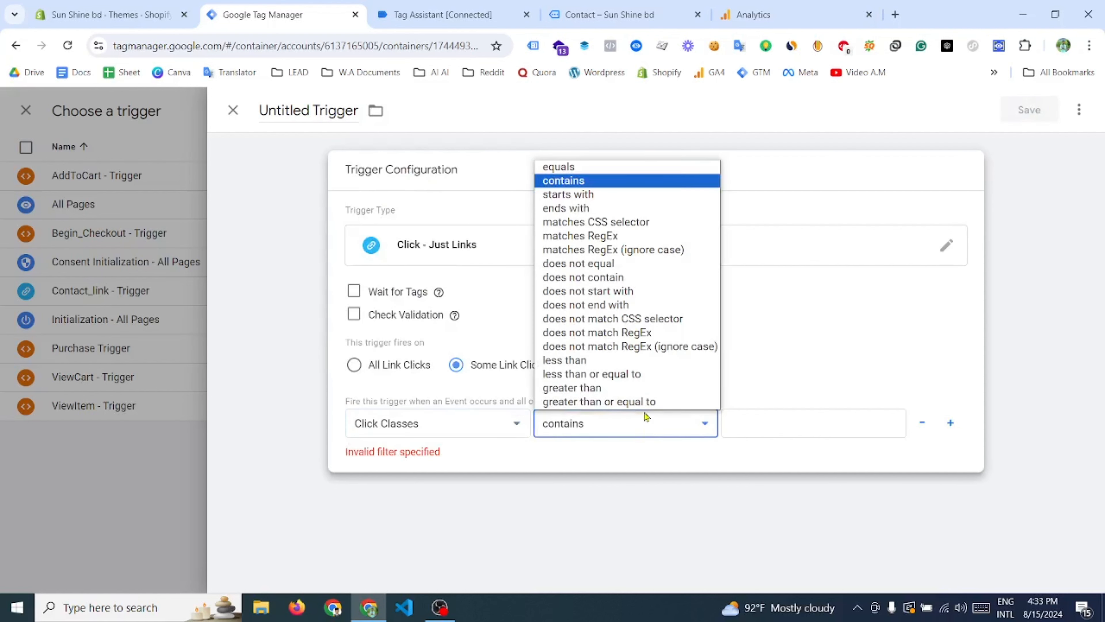
click(648, 165)
- Copy the Click Classes value from Tag Assistant into the trigger condition: header__menu-item list-menu__item link link--text focus-inset
click(825, 429)
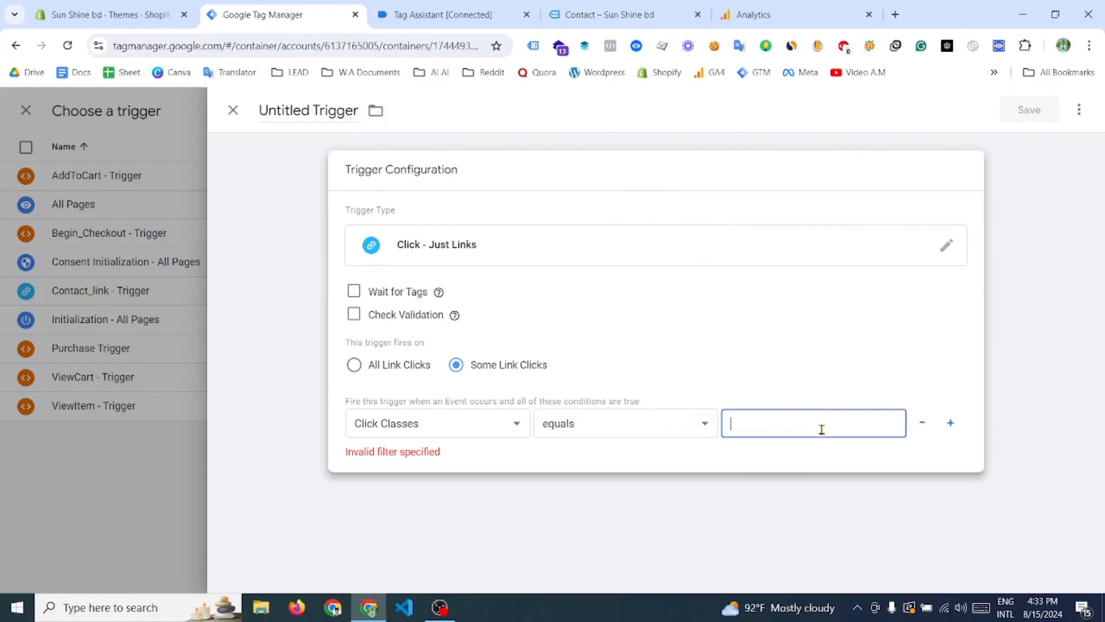
key(ctrl+v)
key(ctrl+Tab)
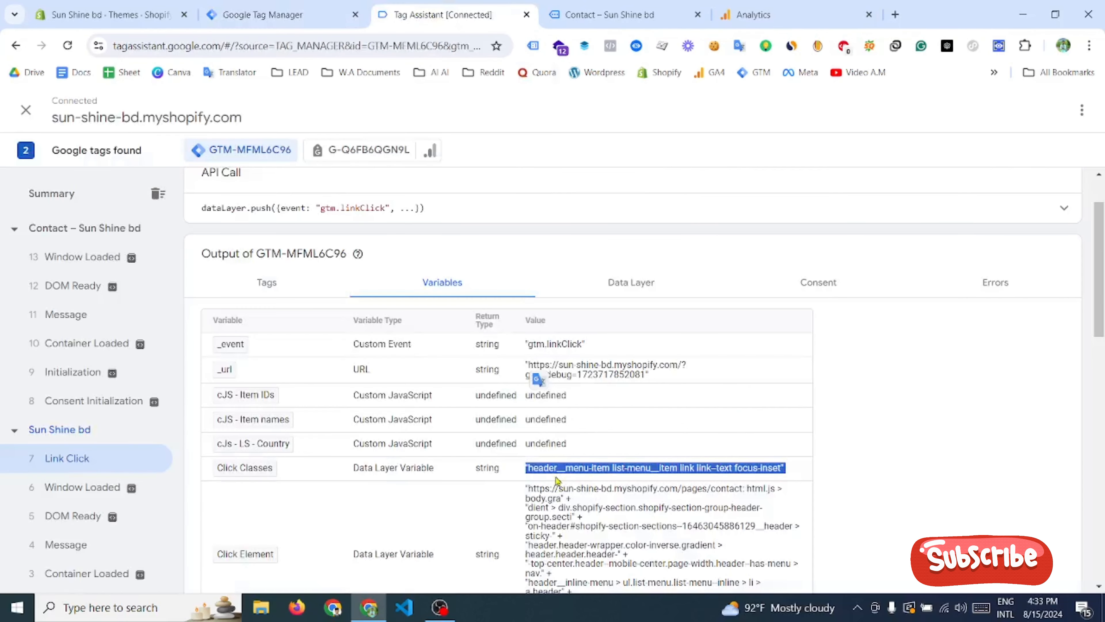
right_click(571, 474)
click(620, 289)
key(ctrl+shift+Tab)
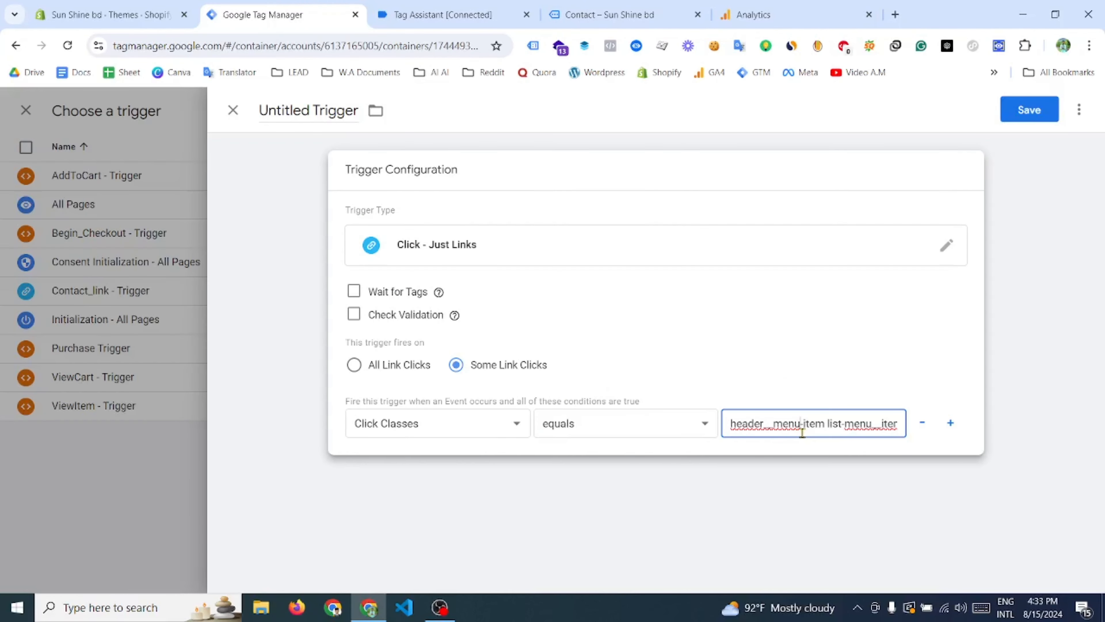
key(Right)
key(Right)
key(Right)
key(Right)
key(Right)
key(Right)
key(Right)
key(Right)
key(Right)
key(Right)
key(Right)
key(Right)
key(Right)
key(Right)
key(Right)
key(Right)
key(Right)
key(Right)
key(Right)
key(Right)
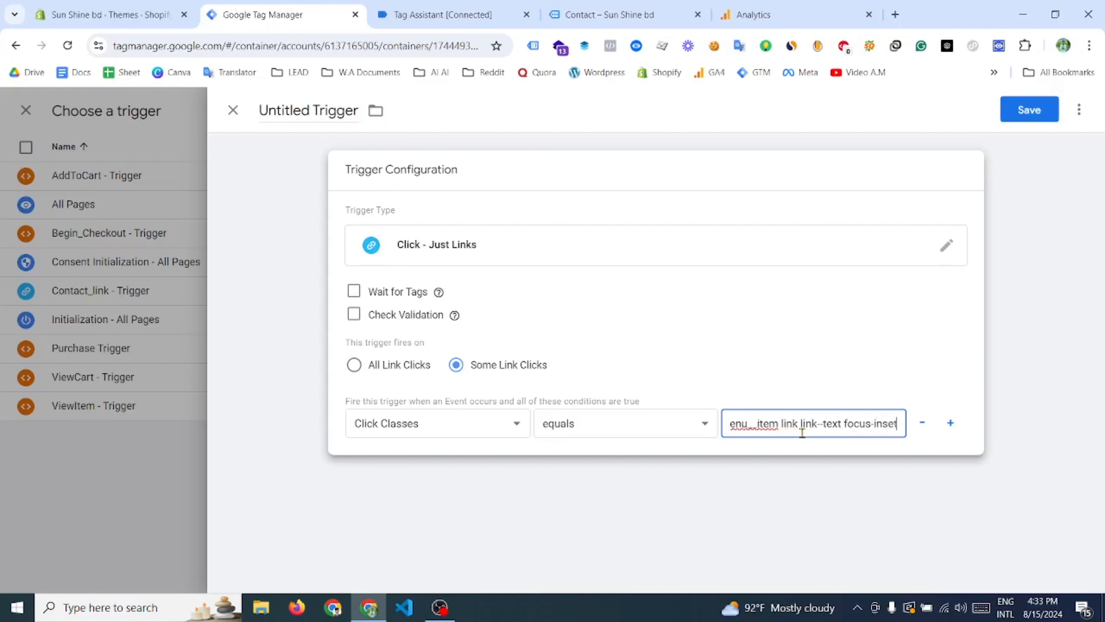
key(Home)
- Name the trigger "Contact_click - Trigger" and save it to the tag
double_click(287, 111)
text(Contact)
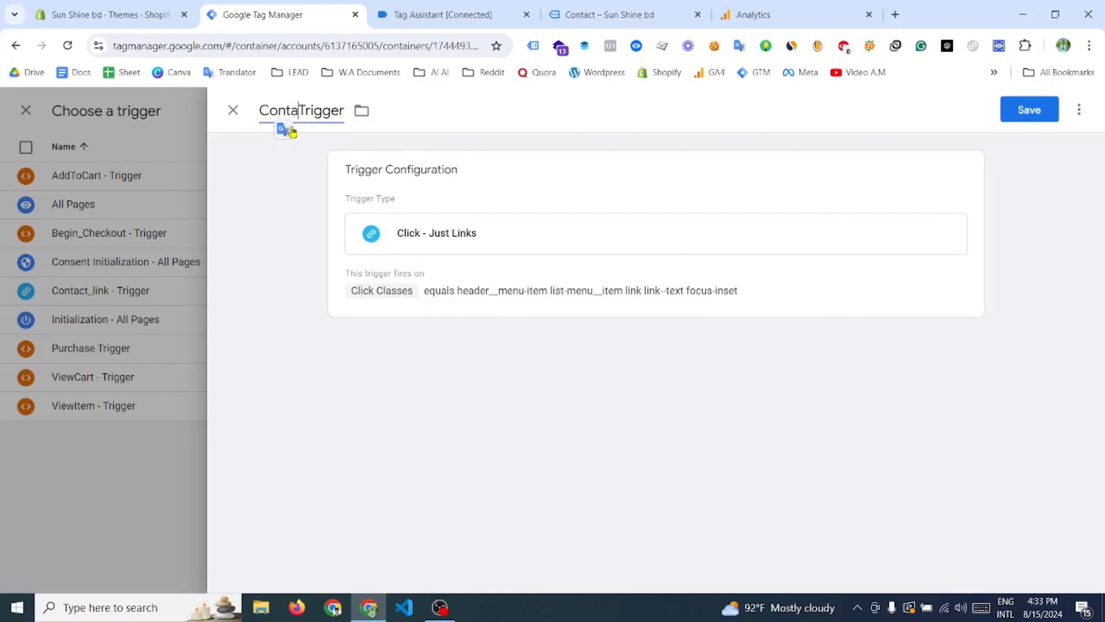
text(_click -)
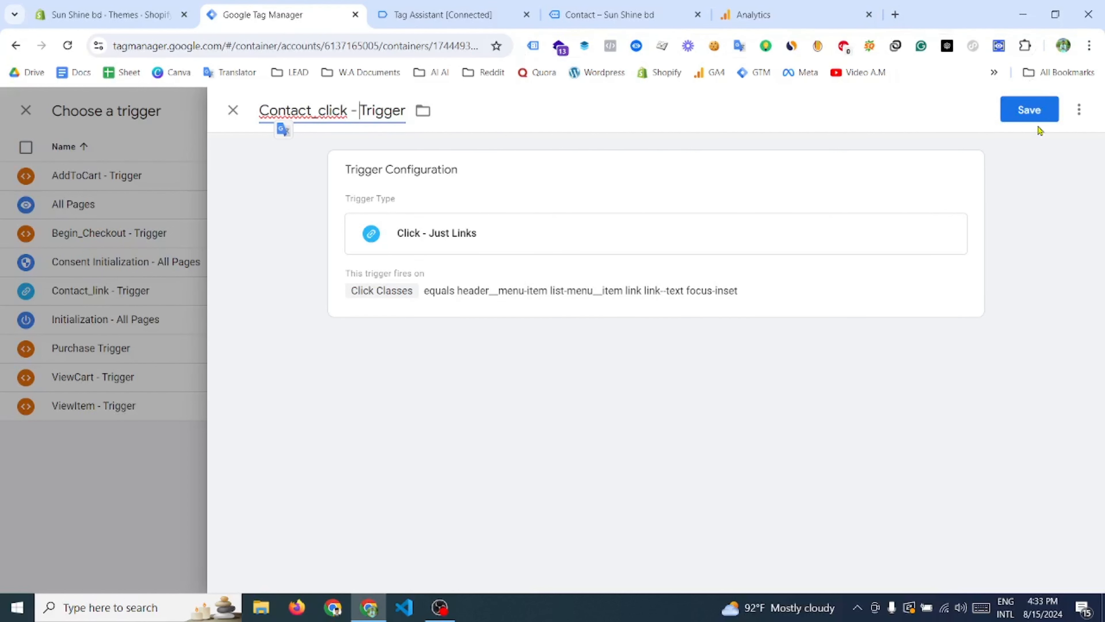
click(1038, 122)
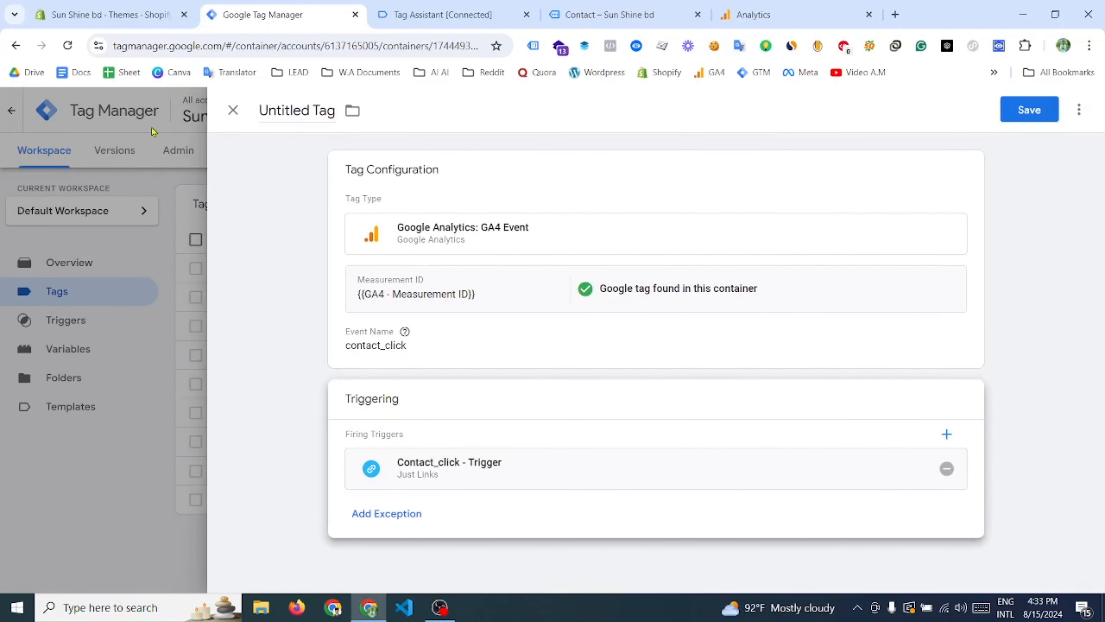
- Name the GA4 event tag "Contact_click - Tag" and save it
double_click(293, 110)
text(Contact_cl)
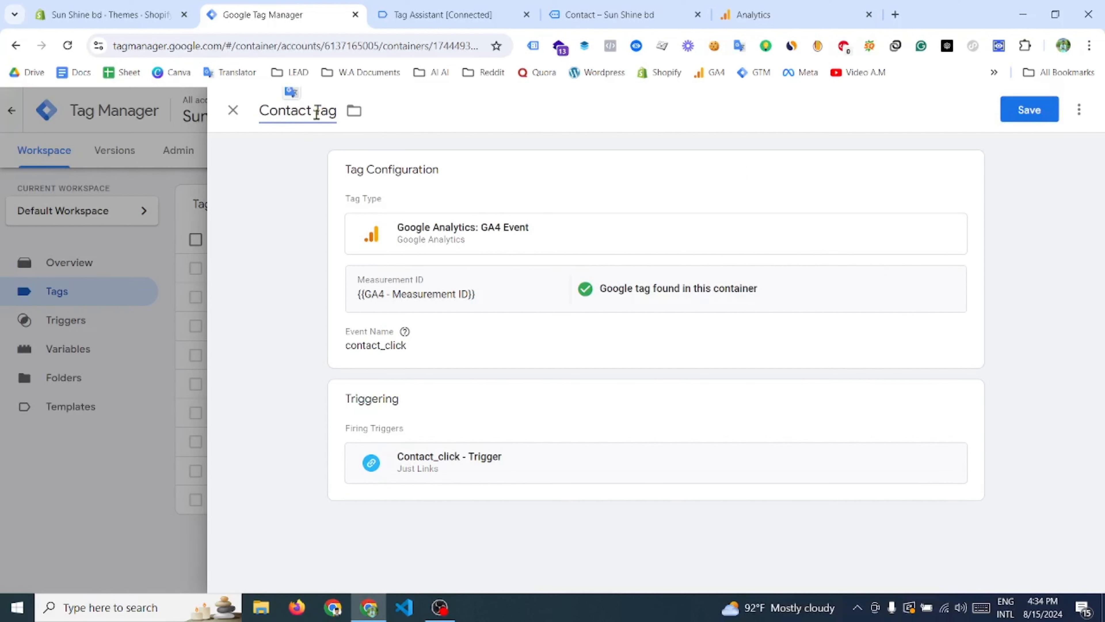
text(ick -)
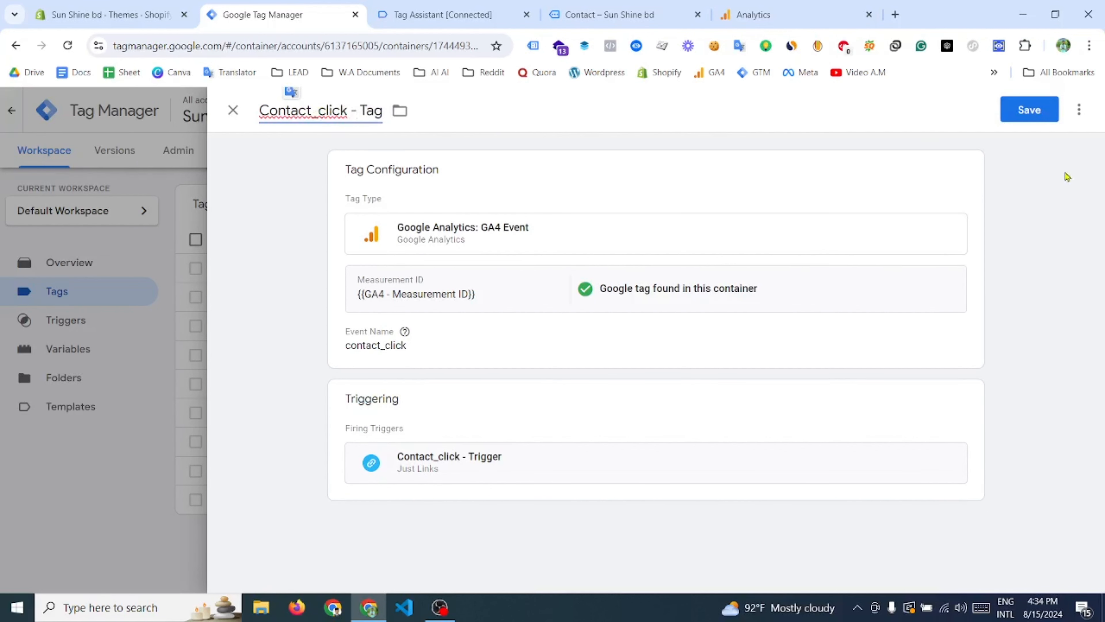
click(1042, 113)
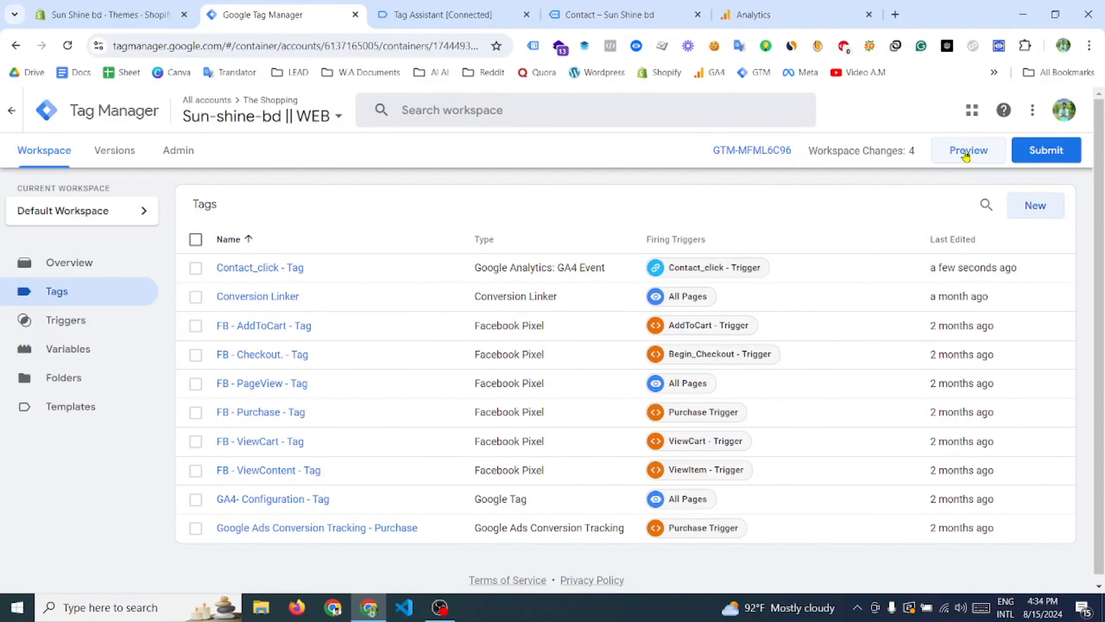
- Start a new preview debug session for the store and close the developer tools on the store page
click(966, 152)
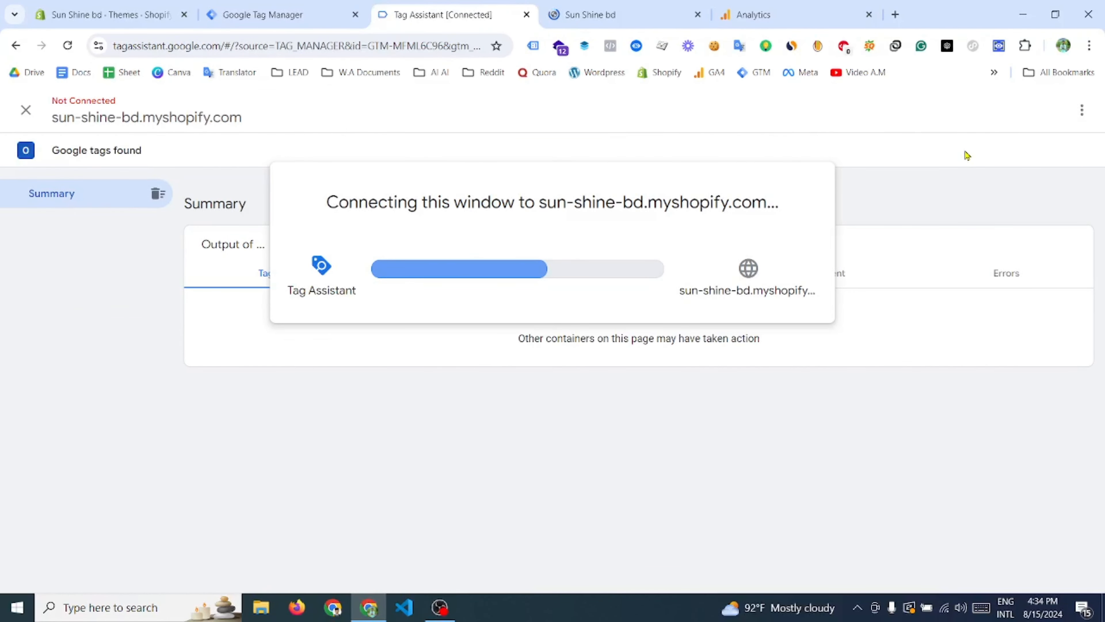
click(524, 357)
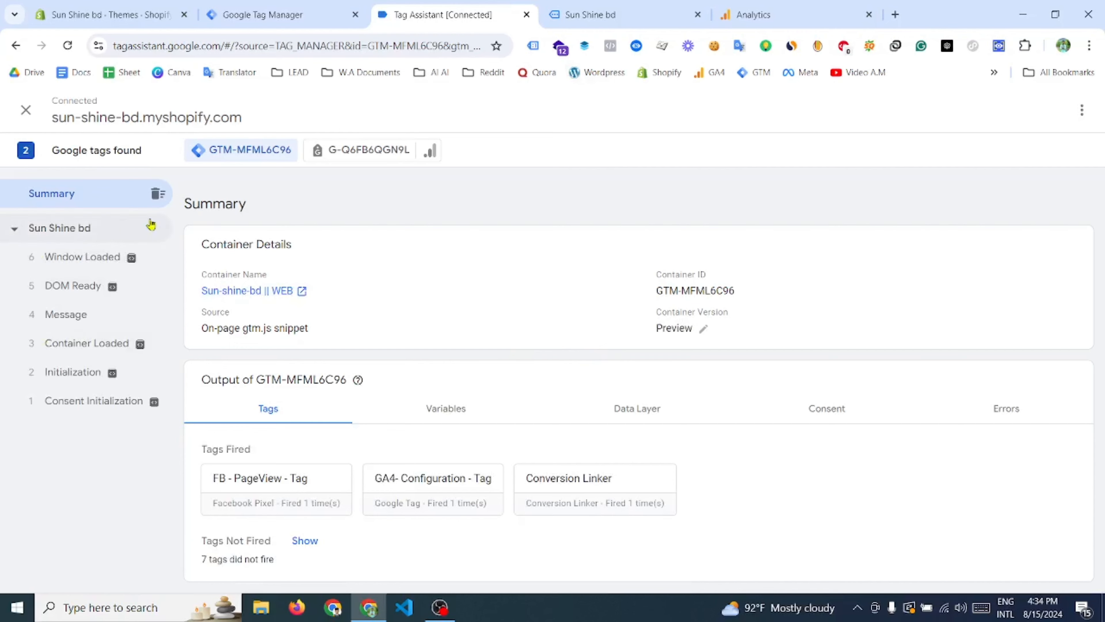
click(565, 9)
click(437, 13)
click(559, 9)
click(1092, 387)
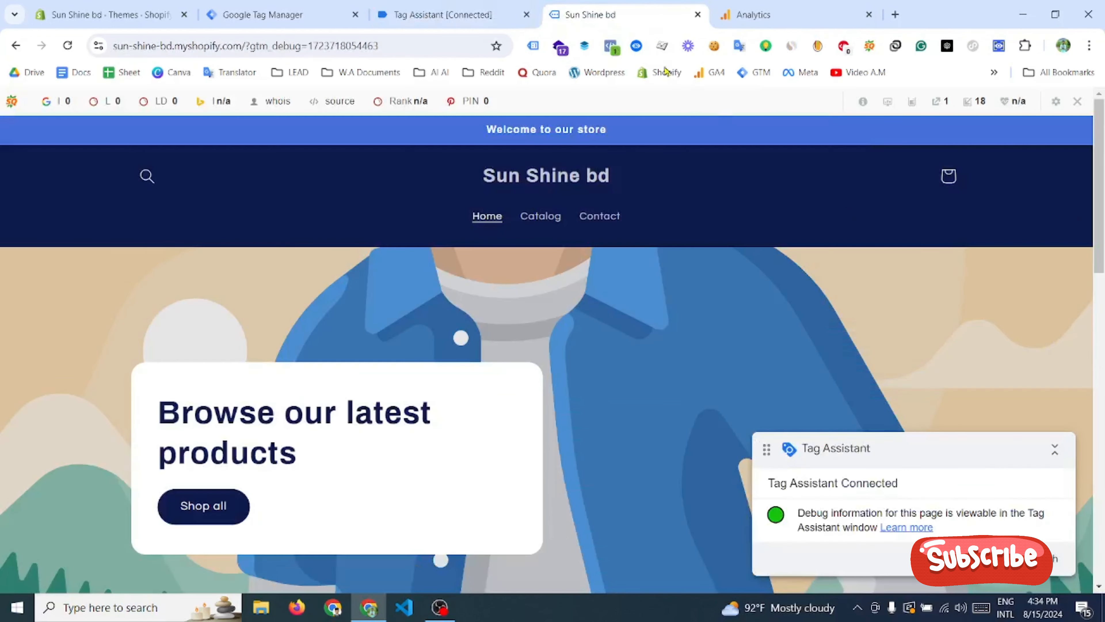
- Clear the recorded events in Tag Assistant, and follow the Contact link in the store's header
click(415, 12)
click(158, 193)
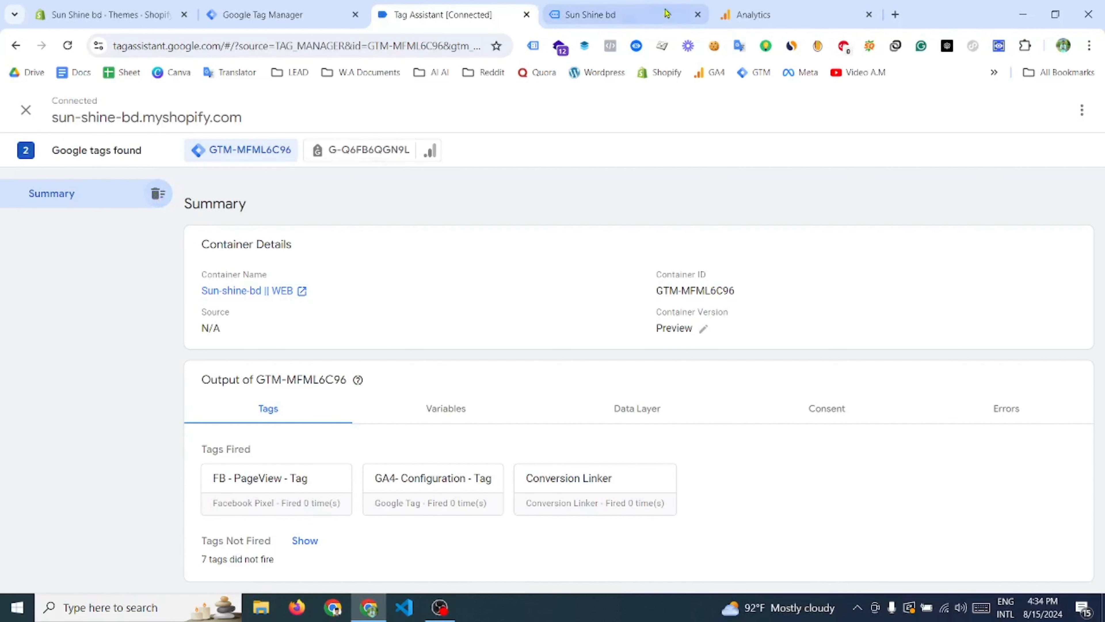
click(618, 15)
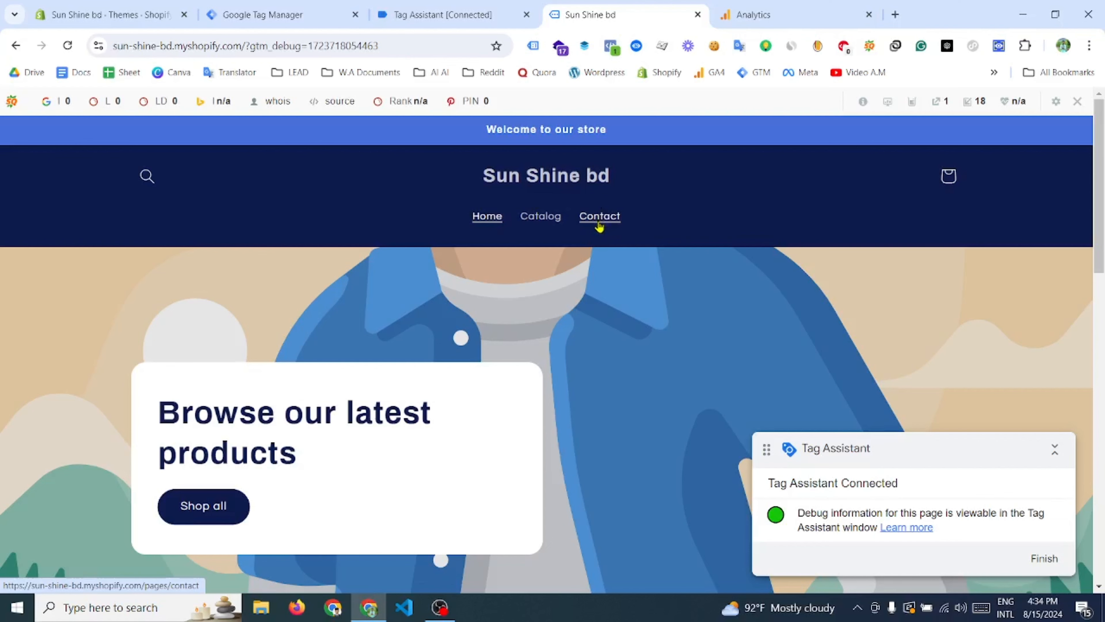
click(599, 217)
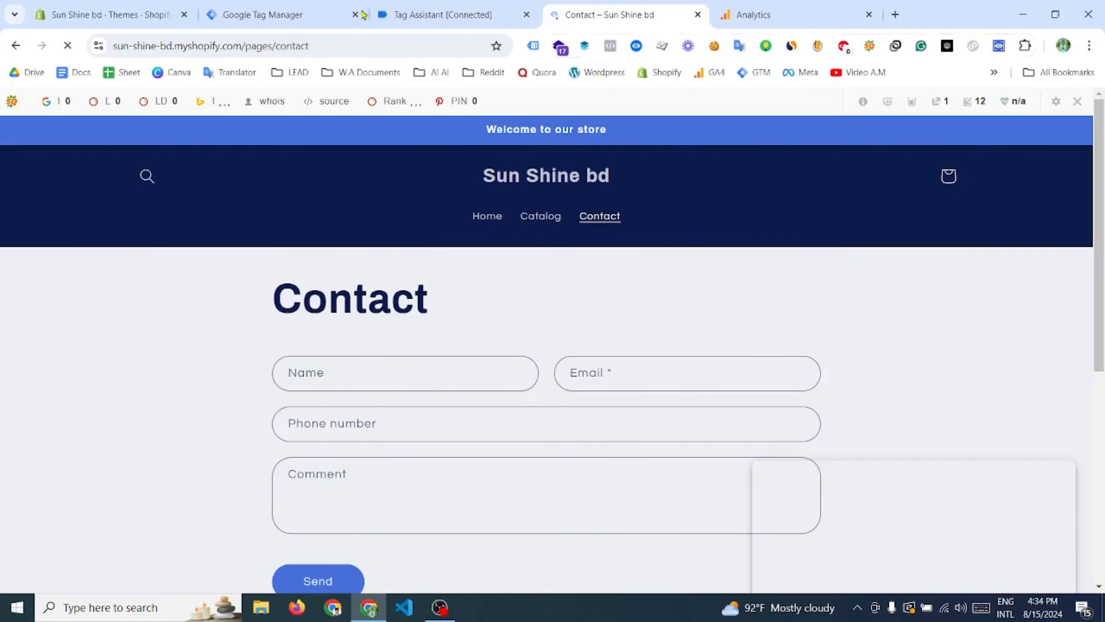
- Check which tags fired on the Link Click event in Tag Assistant, and look for contact_click in the Analytics debug view
click(417, 11)
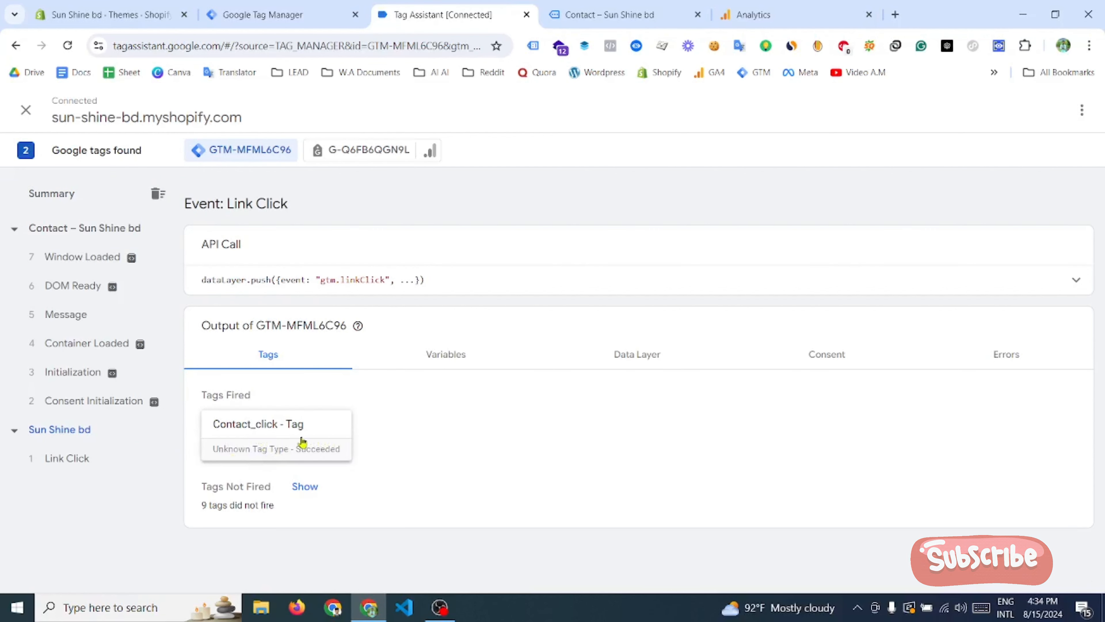
click(797, 11)
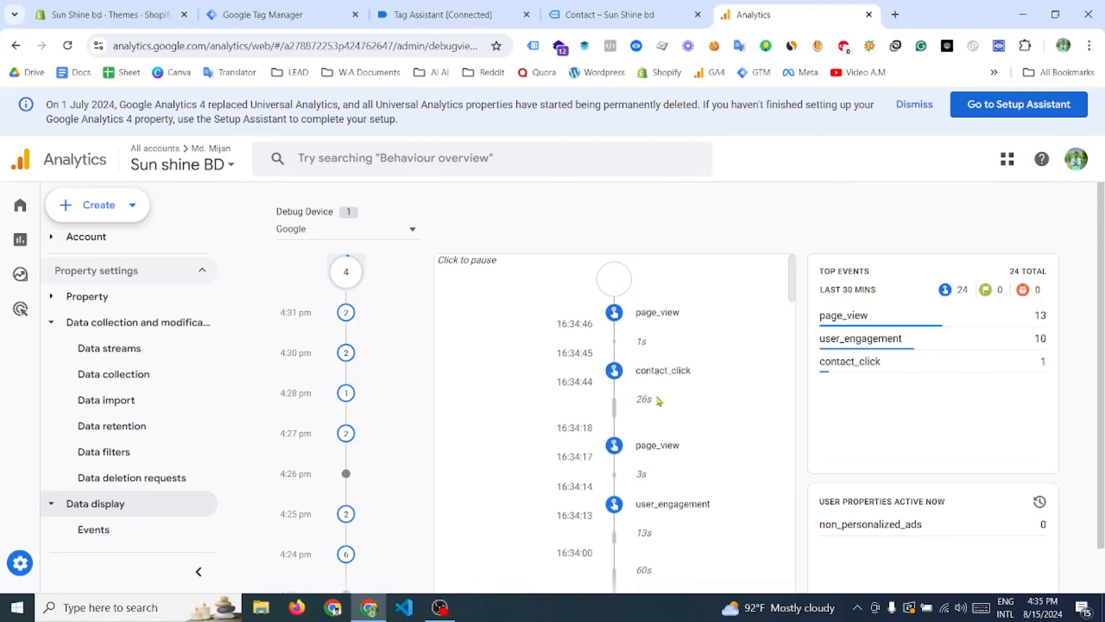
- Examine the contact_click event's parameters and user properties in the Analytics debug view, and open its details from the top events
scroll(658, 399, down, 1)
click(614, 329)
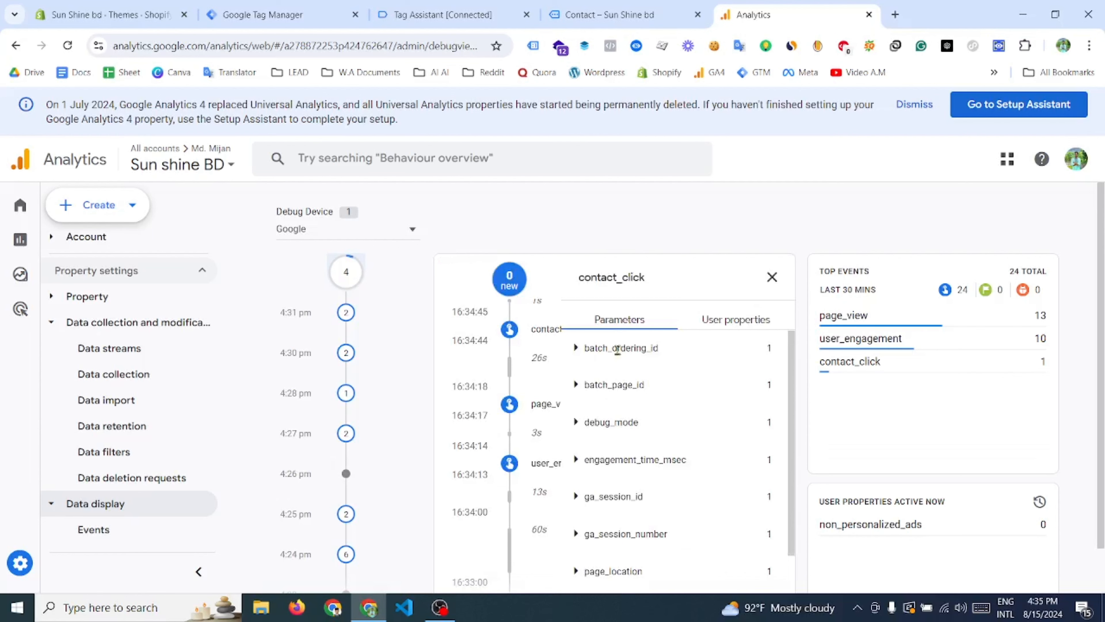
click(736, 322)
click(772, 276)
right_click(850, 361)
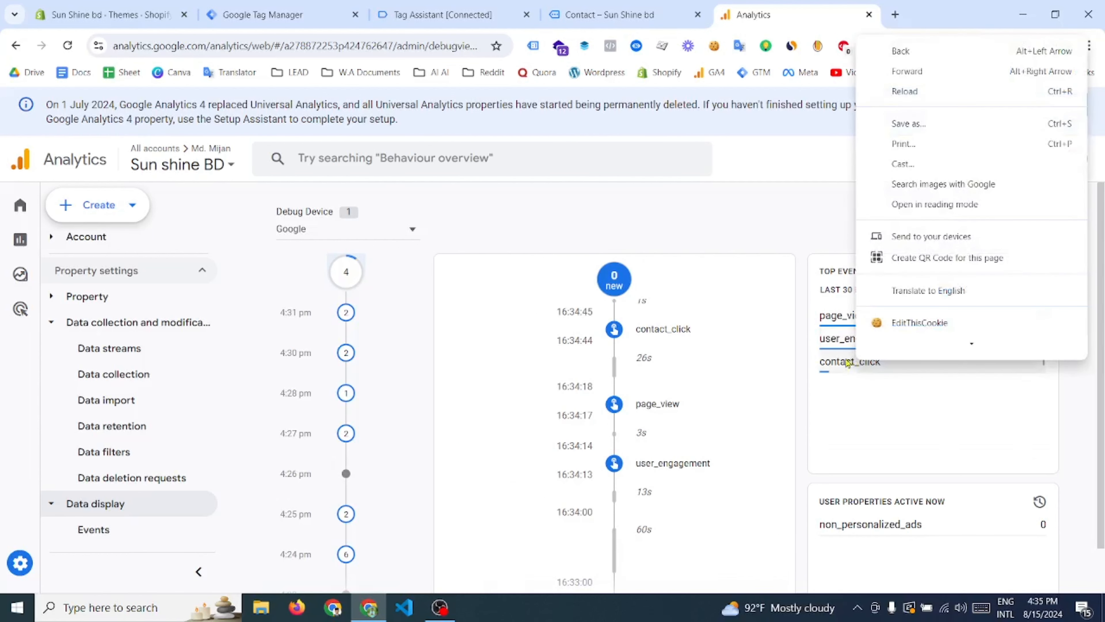
click(848, 364)
- Go to the store's Home page, check in Tag Assistant which tags fired on the resulting Link Click event, and open the summary
click(613, 15)
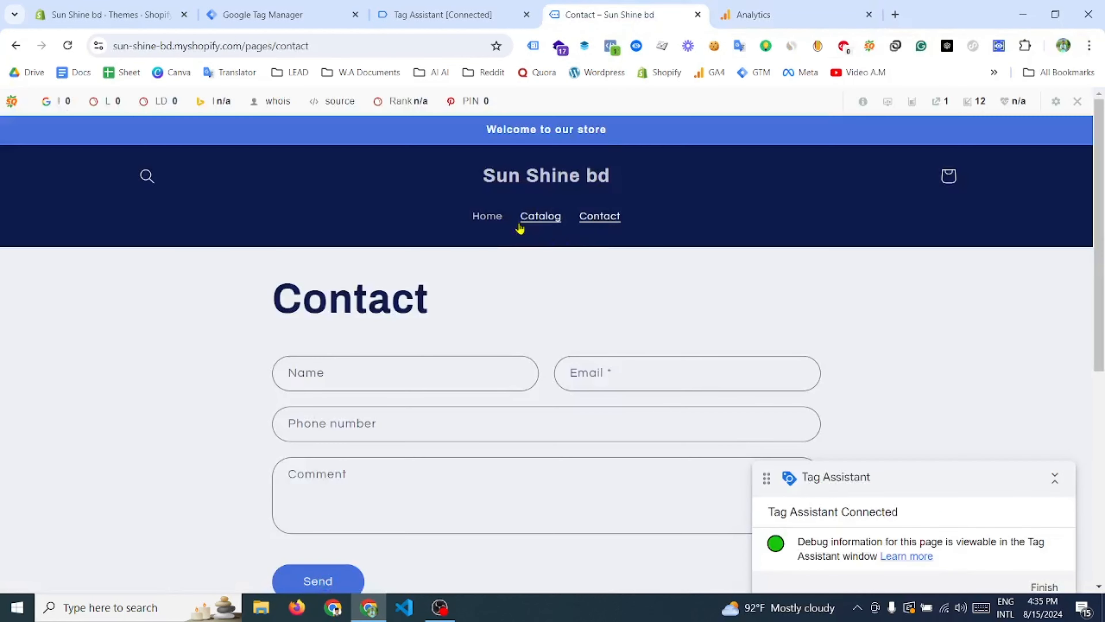
click(511, 190)
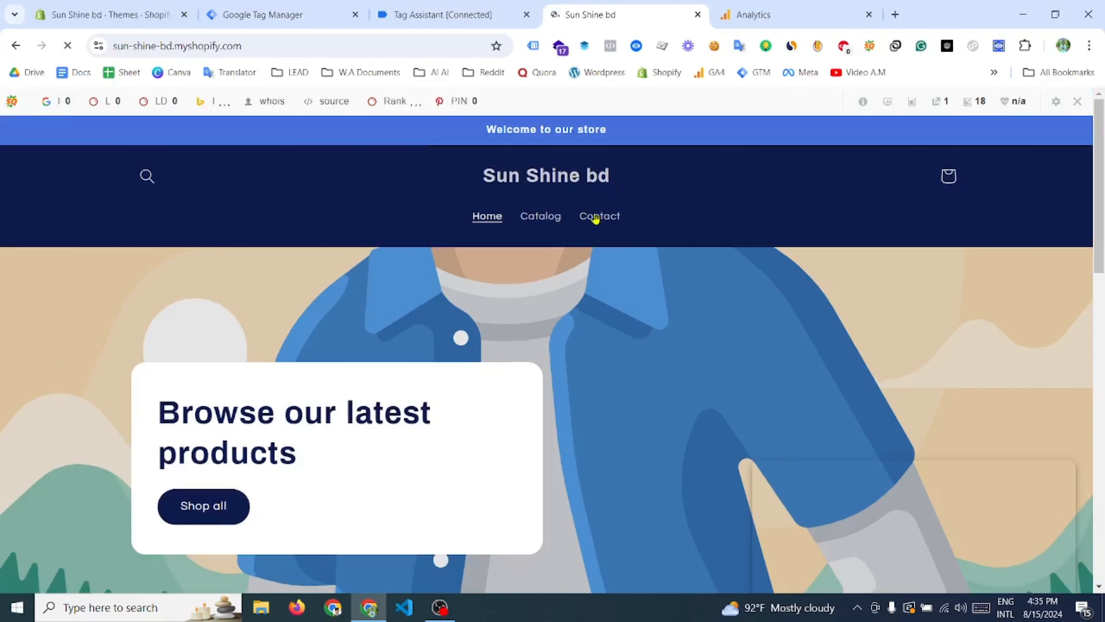
scroll(593, 209, down, 1)
scroll(600, 217, up, 1)
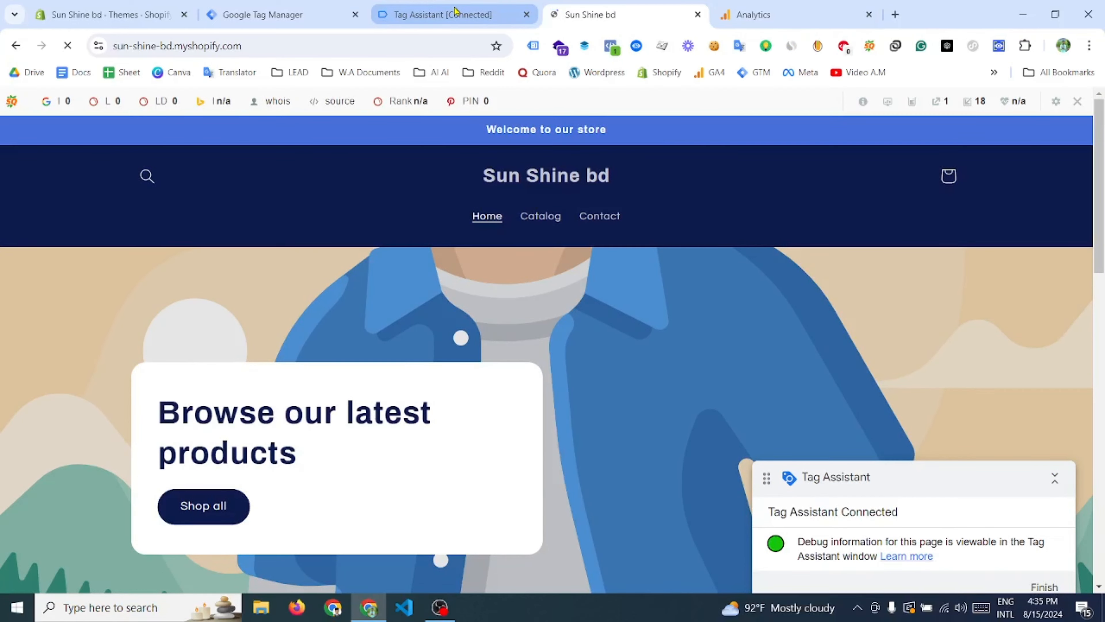
click(440, 14)
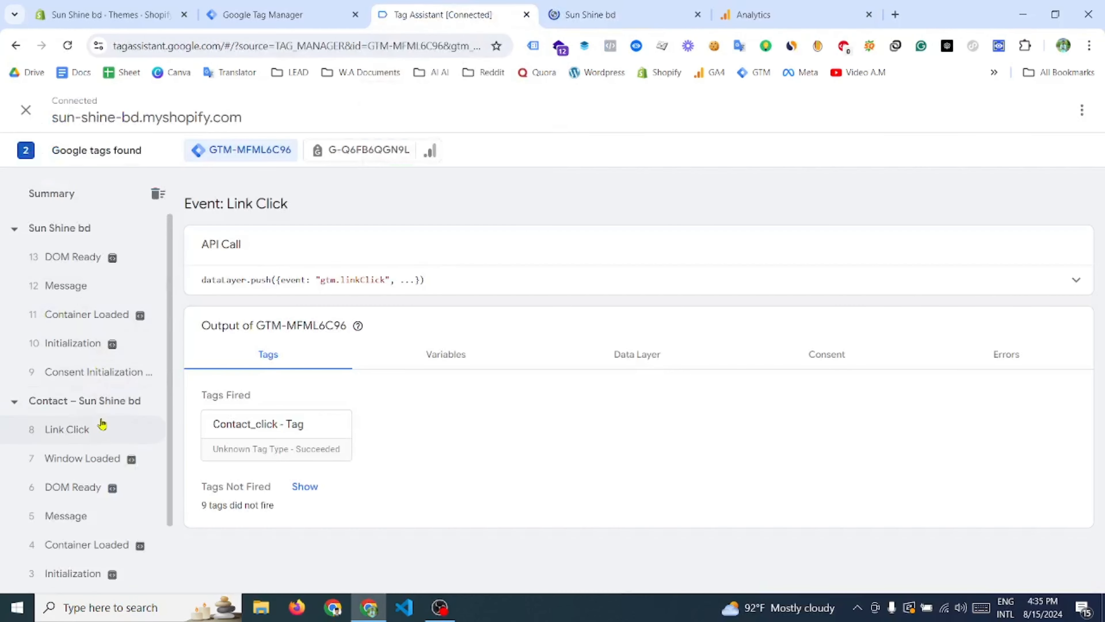
click(107, 434)
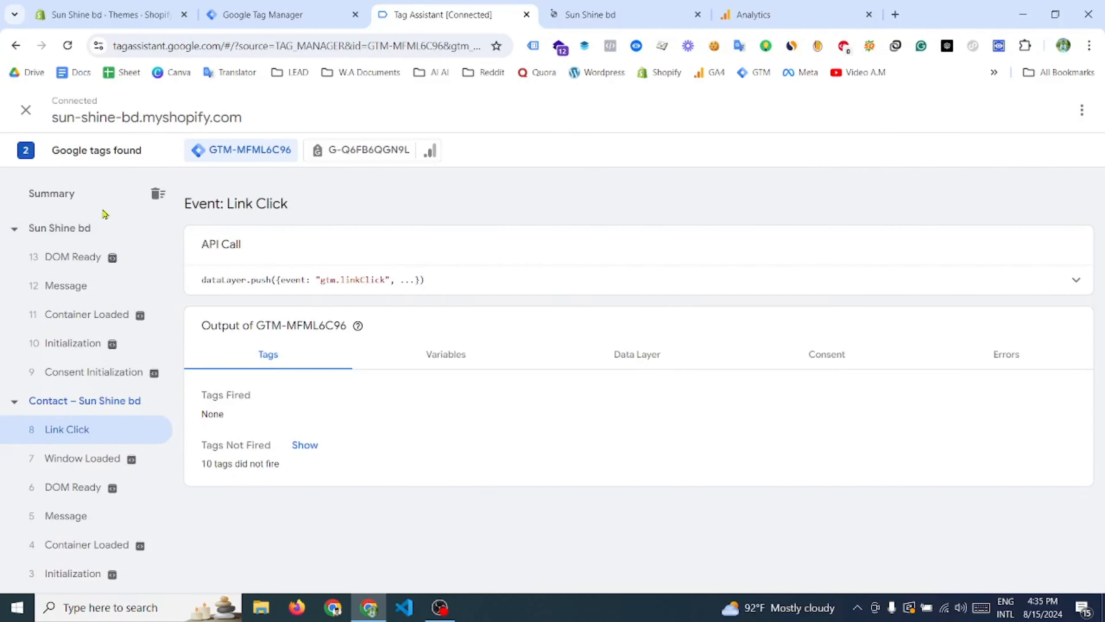
click(57, 193)
- Follow the Contact link from the store's home page, and check which tags fired on the newest Link Click event in Tag Assistant
click(605, 15)
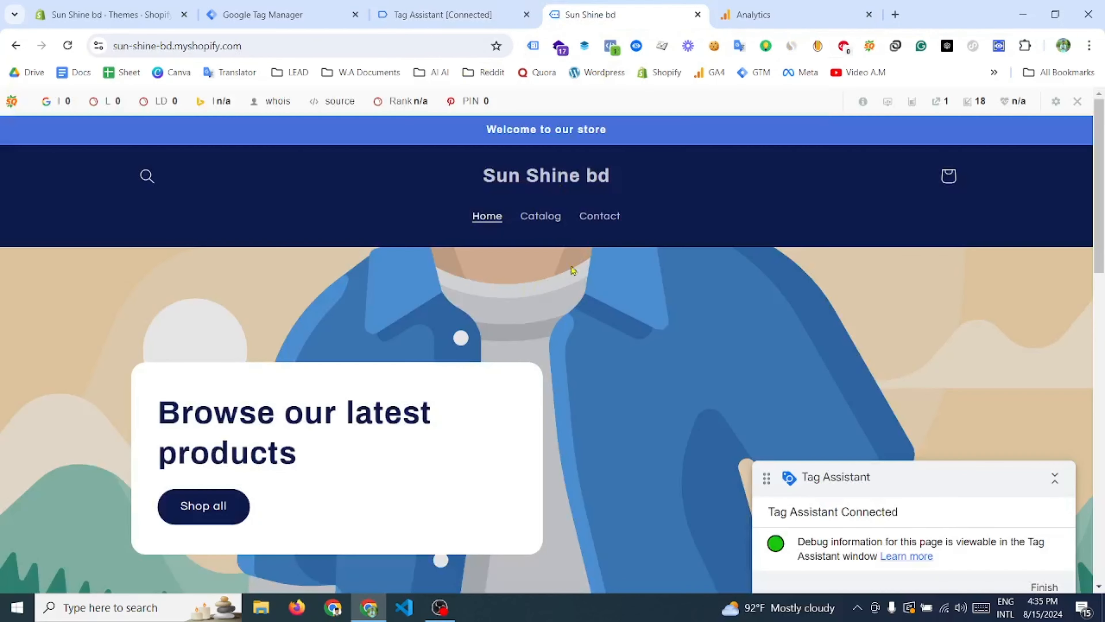
click(611, 213)
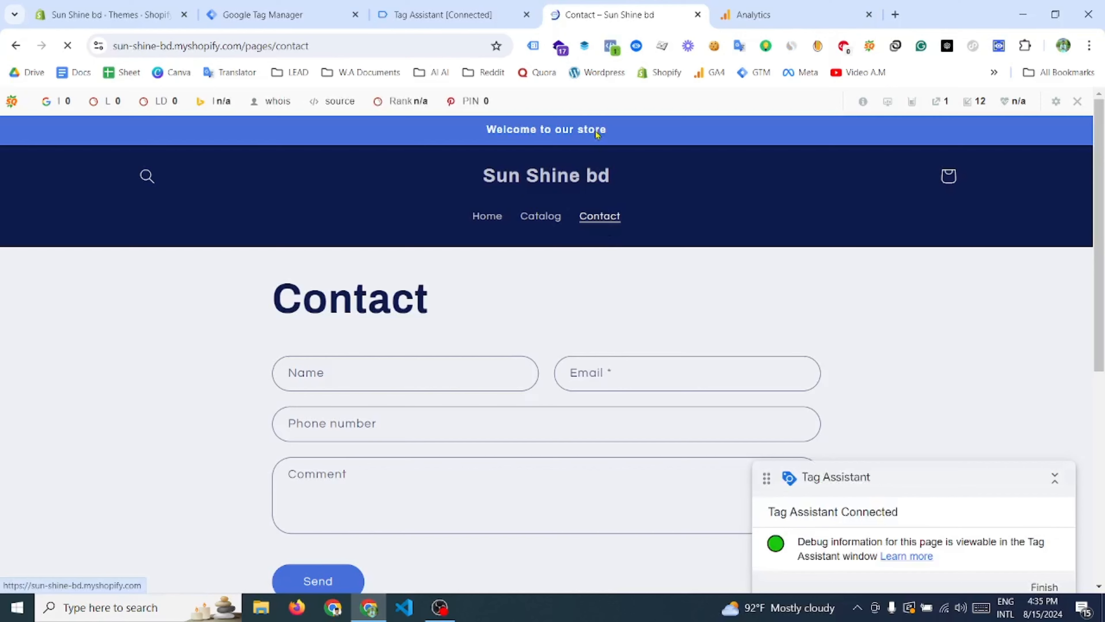
click(439, 14)
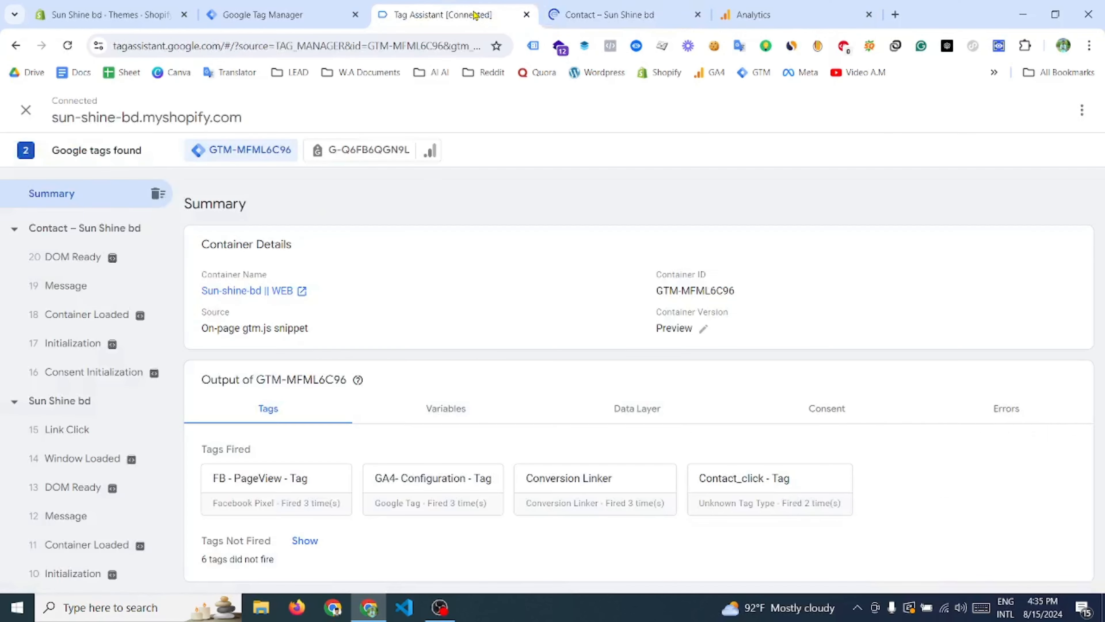
click(98, 438)
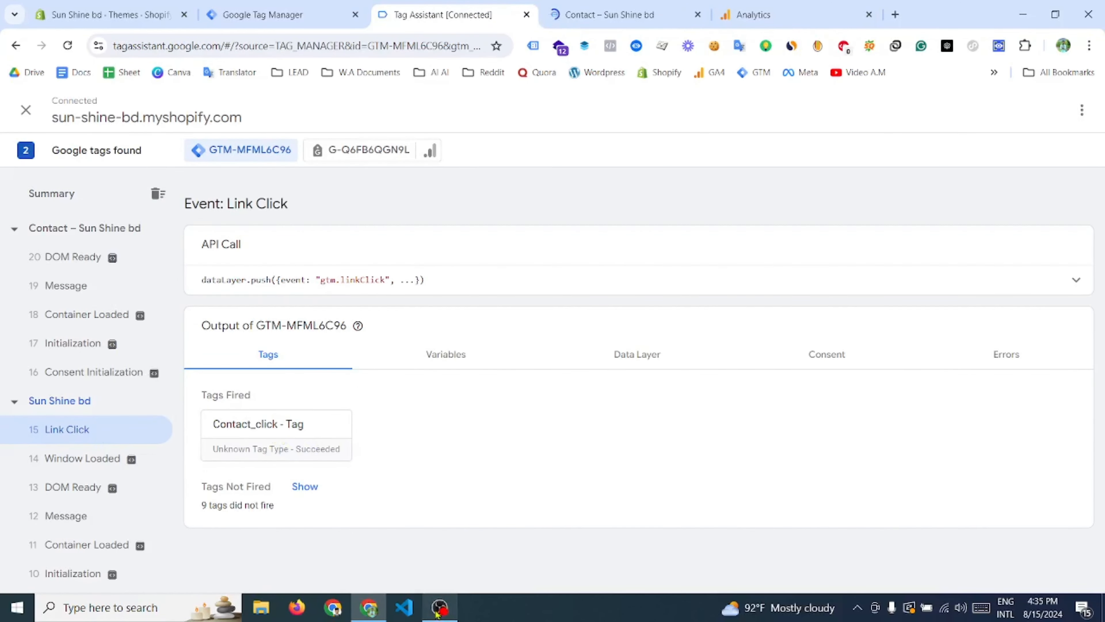
- Close the contact_click details in the Analytics debug view and look for the new contact_click event in the event timeline
click(757, 14)
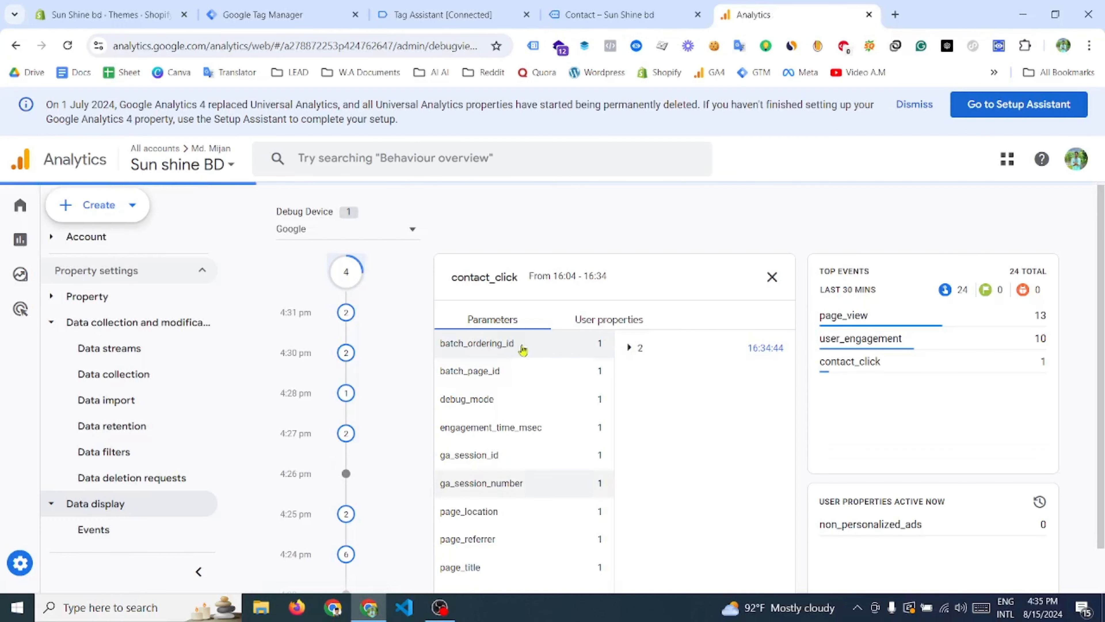
click(771, 278)
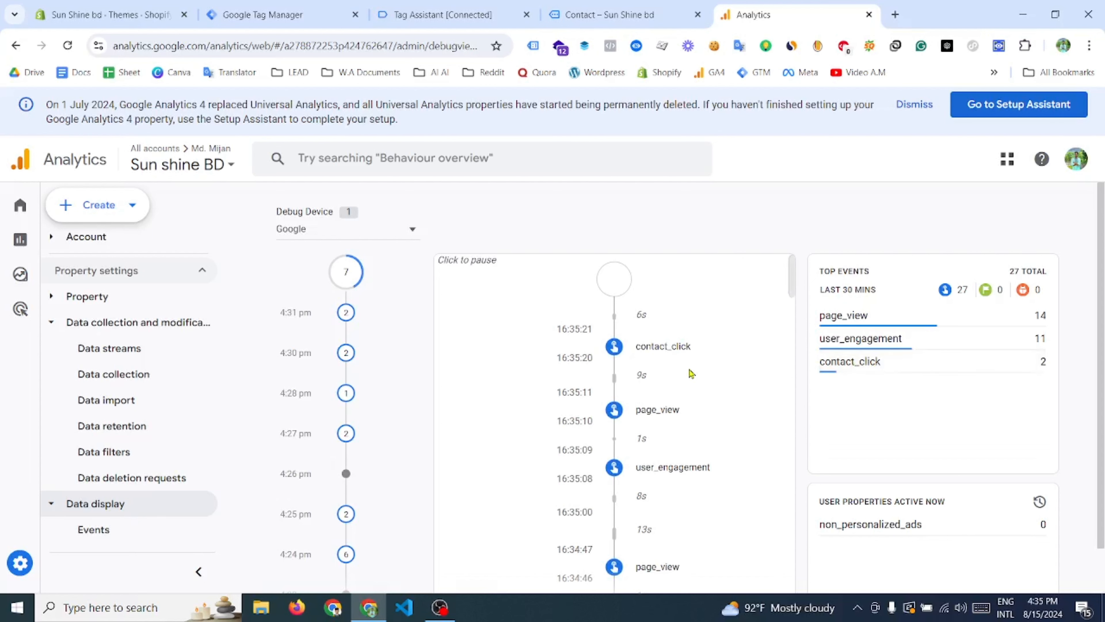
scroll(701, 374, down, 2)
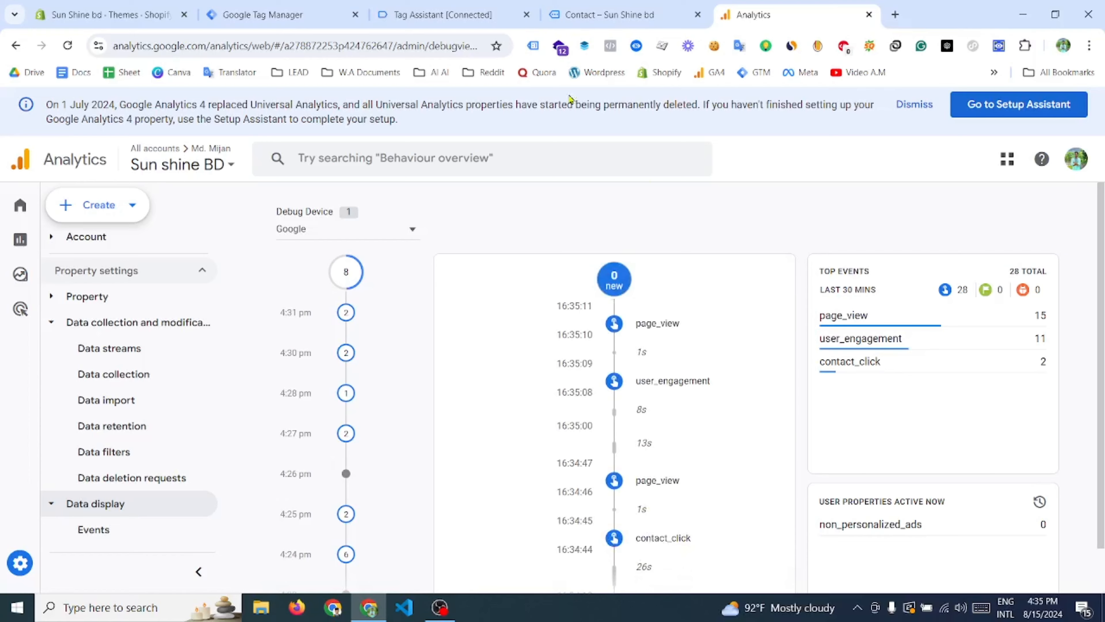
click(430, 6)
click(300, 15)
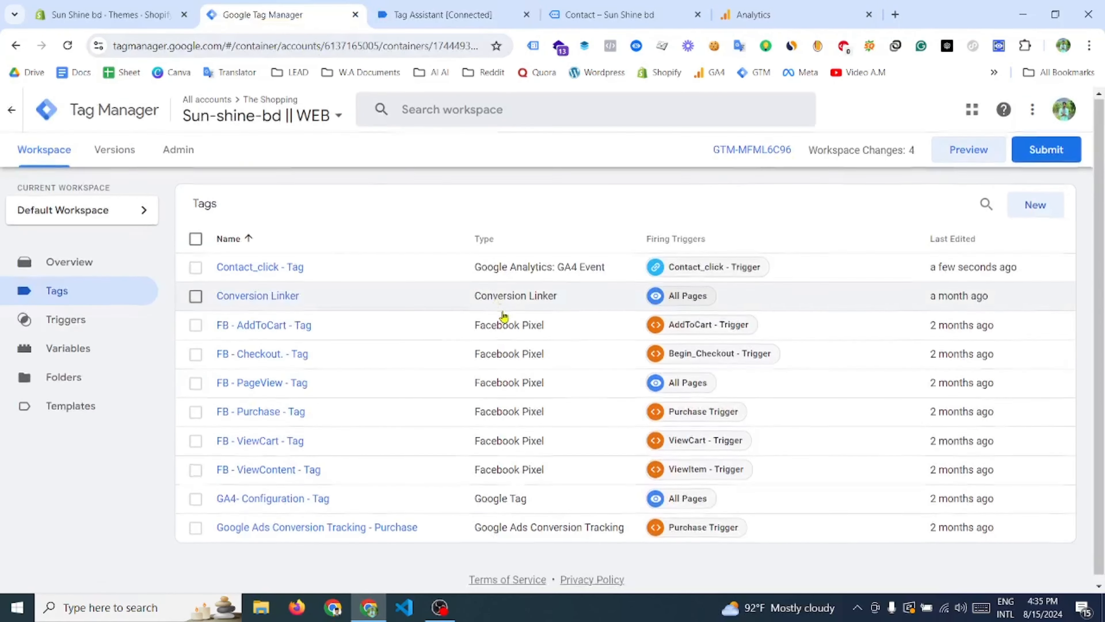
click(511, 5)
click(622, 9)
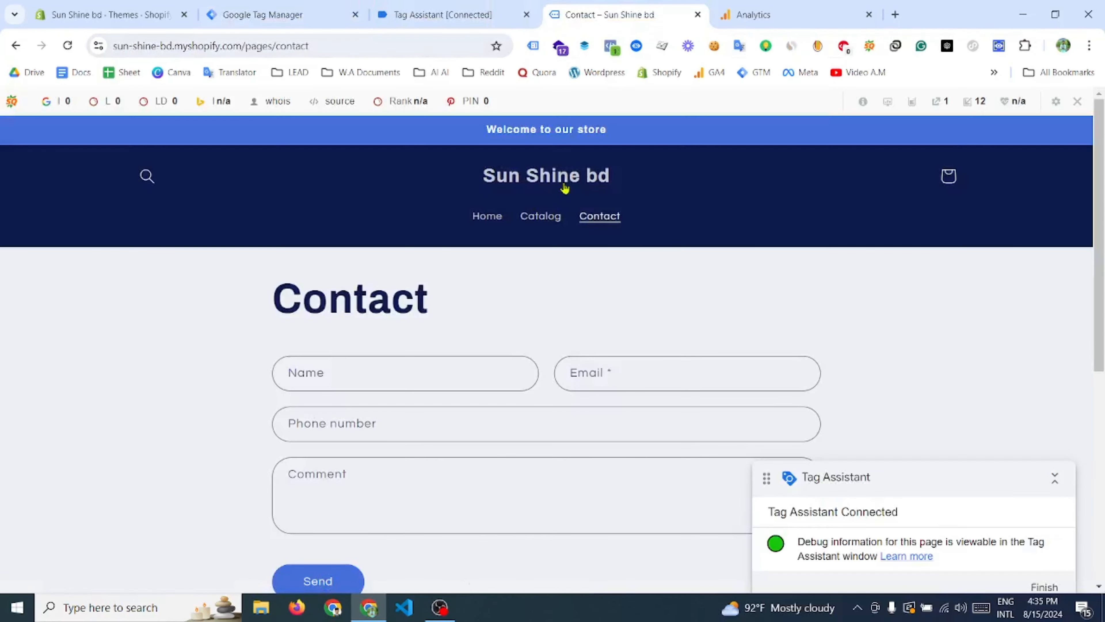